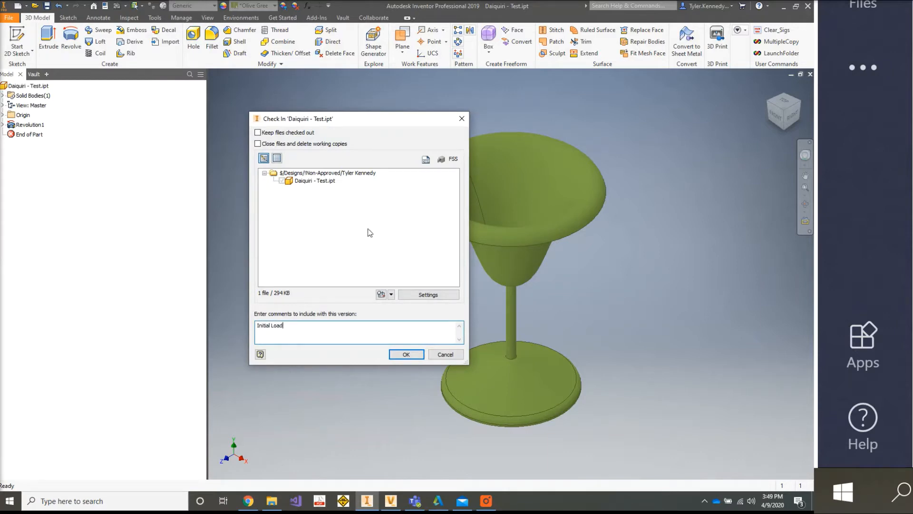
# - Check in Daiquiri - Test.ipt with the comment "Initial Load" and refresh the file list in Autodesk Vault
pyautogui.click(406, 353)
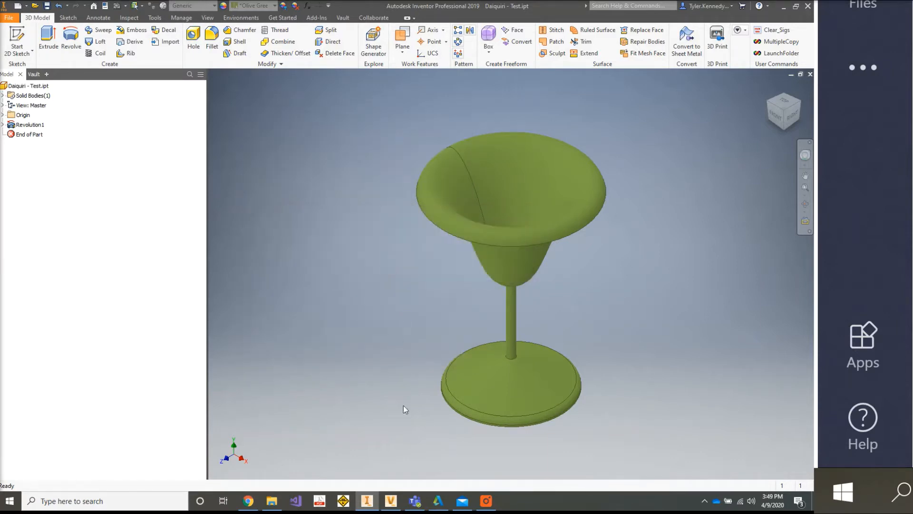
pyautogui.click(391, 501)
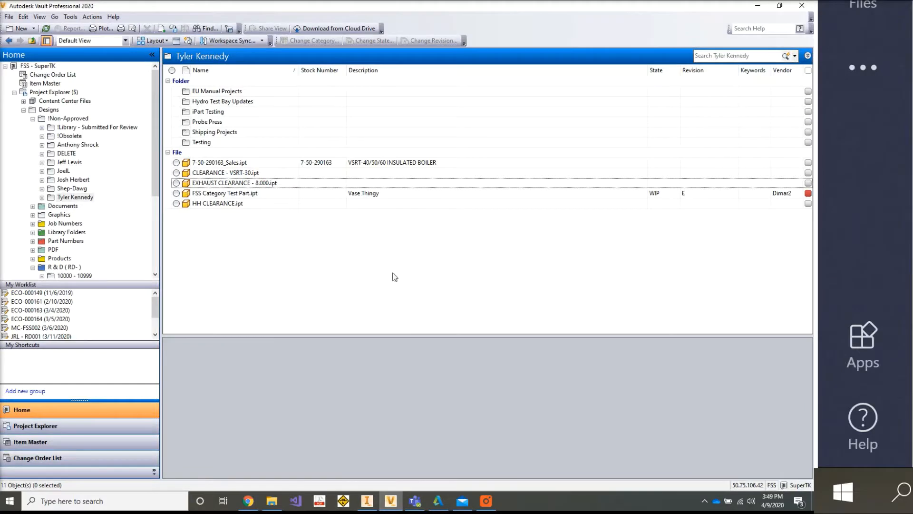
pyautogui.click(46, 30)
# - Set the Vendor property of Daiquiri - Test.ipt to Dimar
pyautogui.click(227, 184)
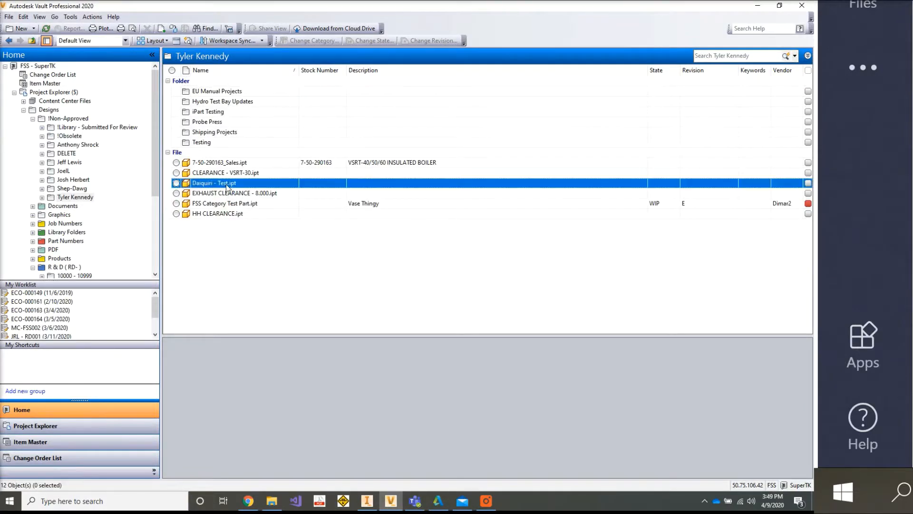
pyautogui.hotkey('ctrl', 'e')
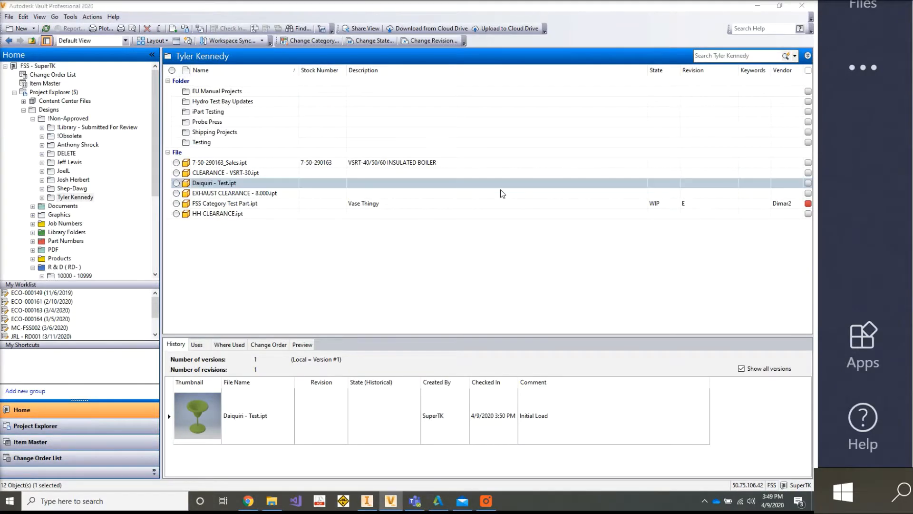
pyautogui.click(621, 124)
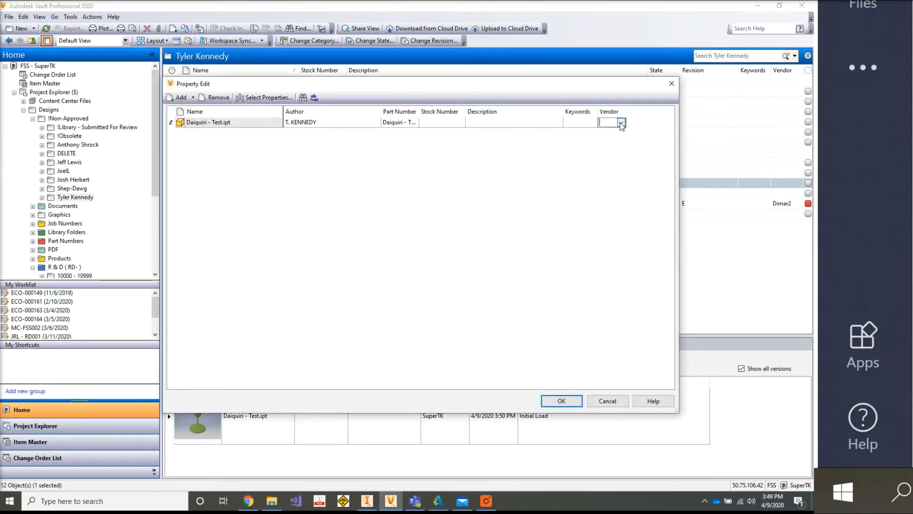
pyautogui.click(621, 123)
pyautogui.click(618, 144)
pyautogui.click(571, 401)
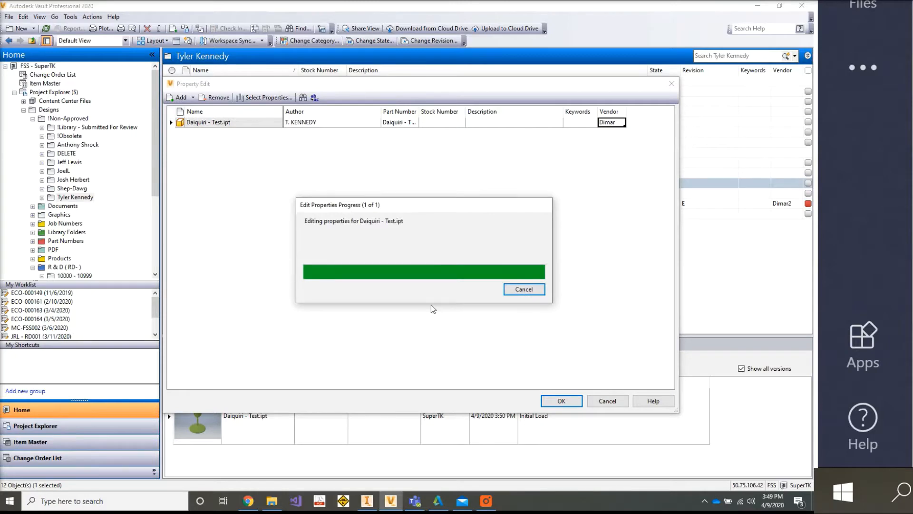
pyautogui.click(607, 401)
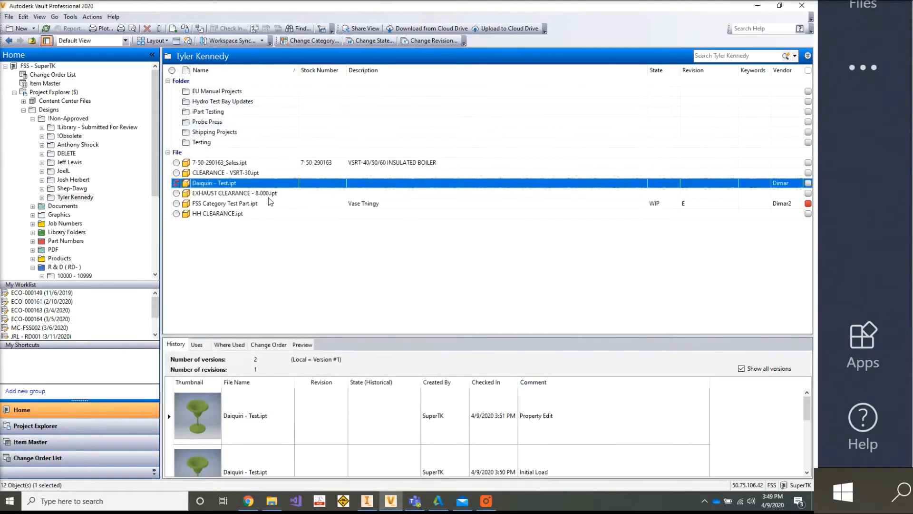
# - Get the version of Daiquiri - Test.ipt created by the property edit into the local workspace
pyautogui.rightClick(232, 186)
pyautogui.click(267, 265)
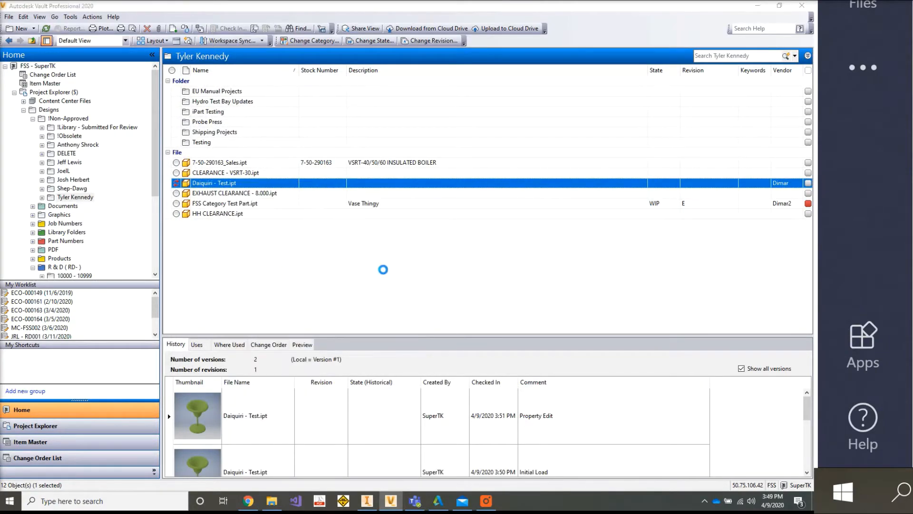
pyautogui.press('Return')
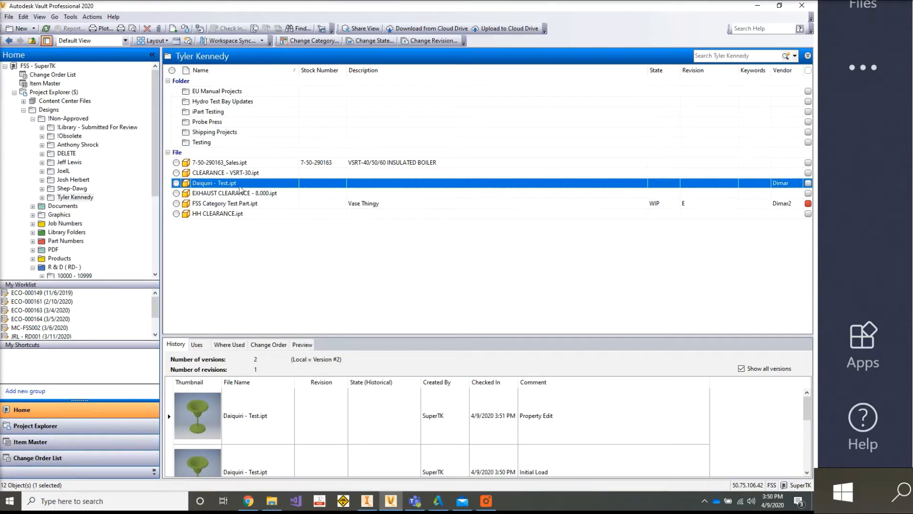
# - Change the category of Daiquiri - Test.ipt from Base to Part Number
pyautogui.click(312, 40)
pyautogui.click(224, 98)
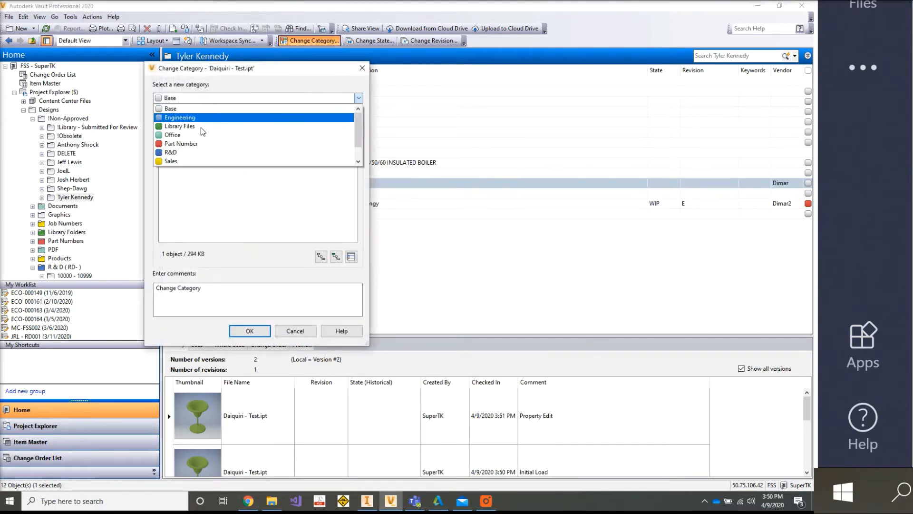
pyautogui.click(198, 144)
pyautogui.click(250, 330)
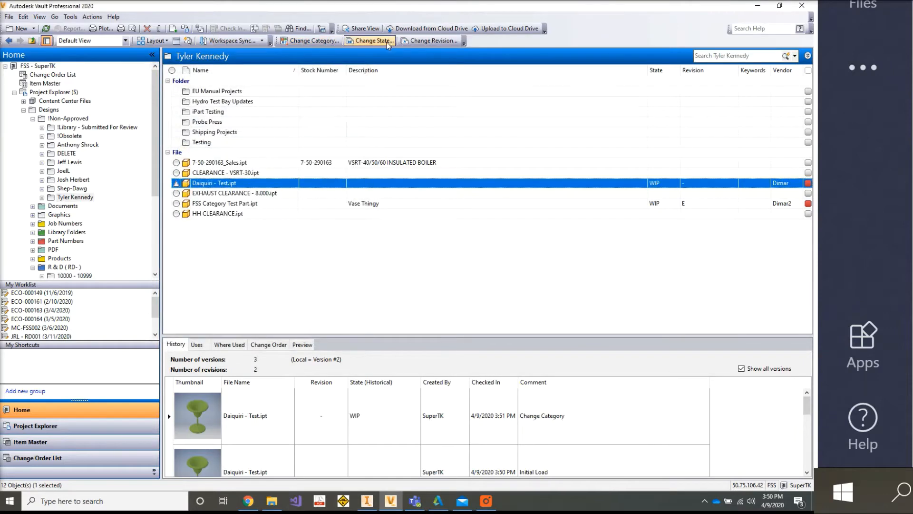
# - Change the lifecycle state of Daiquiri - Test.ipt to RELEASED
pyautogui.click(352, 124)
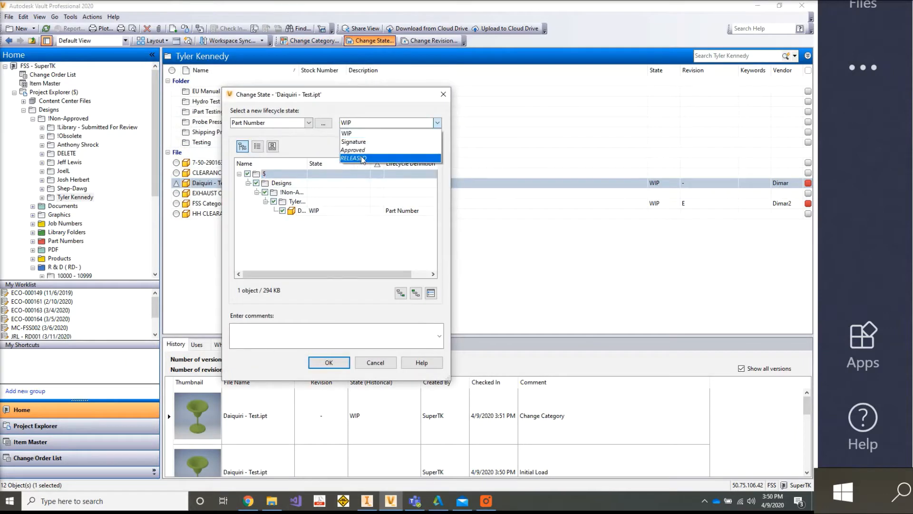
pyautogui.click(361, 158)
pyautogui.click(329, 362)
# - Get the released version of Daiquiri - Test.ipt into the local workspace
pyautogui.rightClick(253, 183)
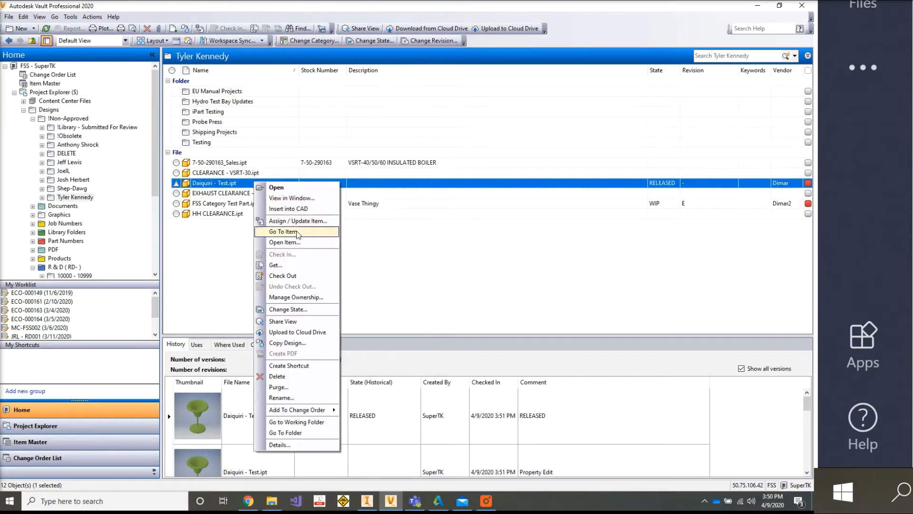
pyautogui.click(305, 265)
pyautogui.click(434, 192)
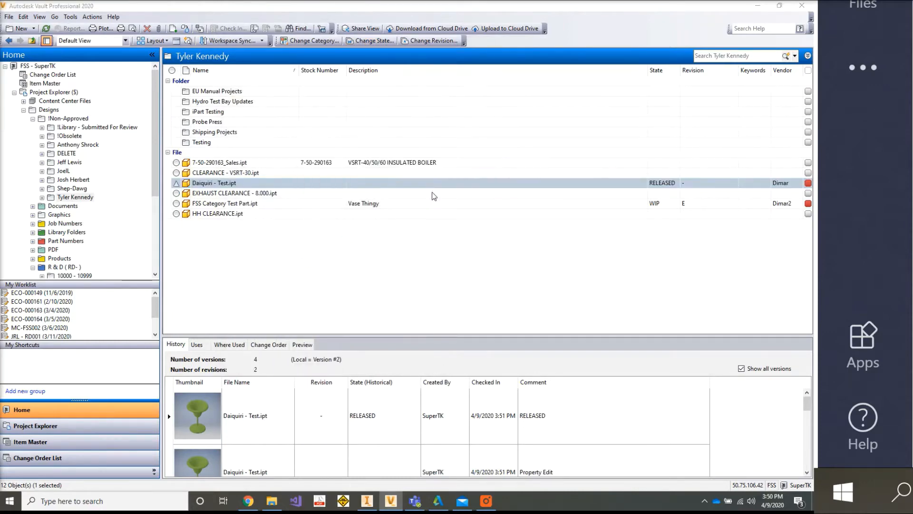
# - Open the cloud drive mappings in the vault's collaboration settings and locate the Dimar Temporary mapping
pyautogui.click(70, 16)
pyautogui.moveTo(81, 88)
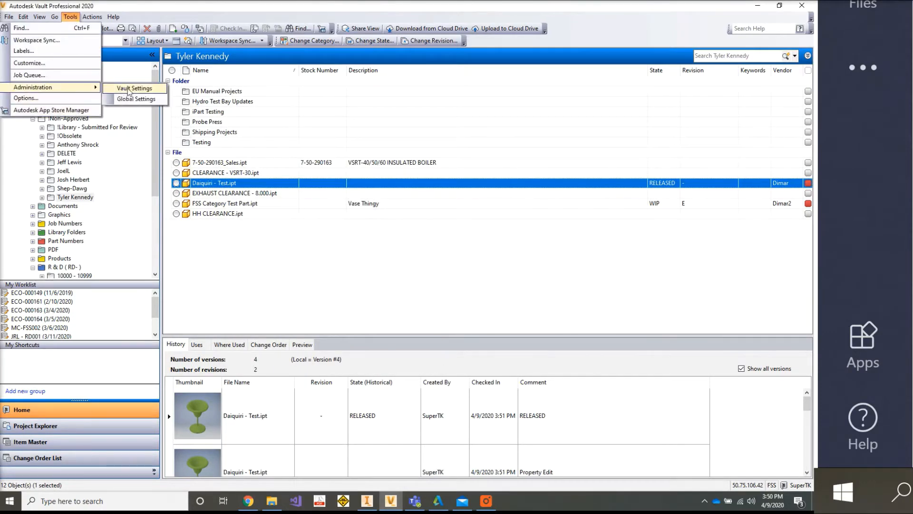
pyautogui.click(133, 89)
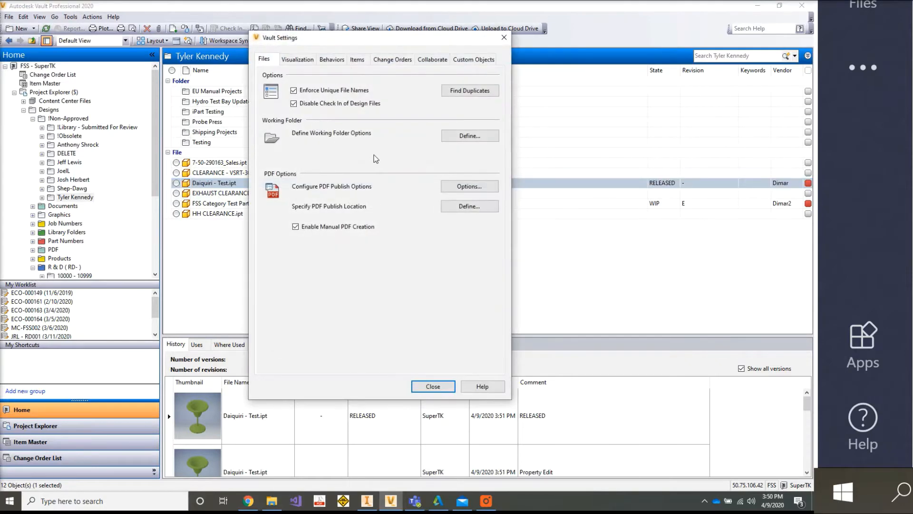
pyautogui.click(420, 62)
pyautogui.click(459, 91)
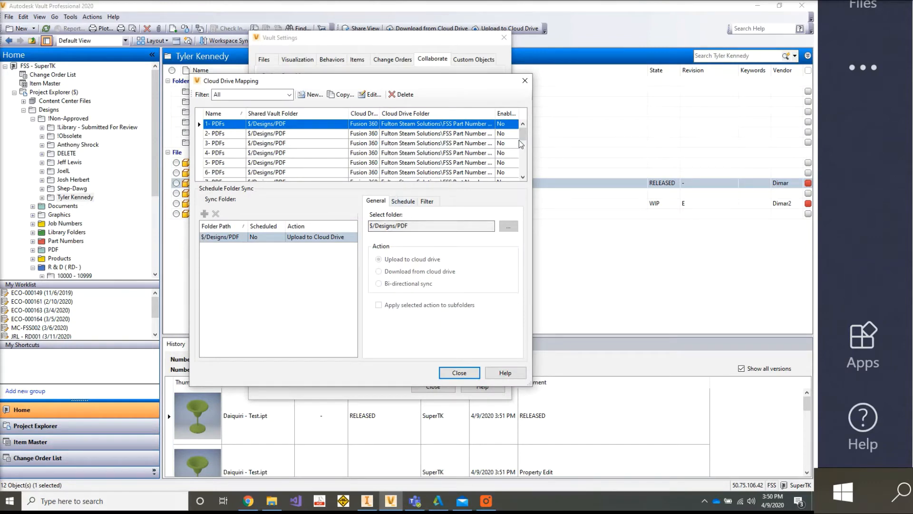
pyautogui.moveTo(522, 142); pyautogui.dragTo(522, 177)
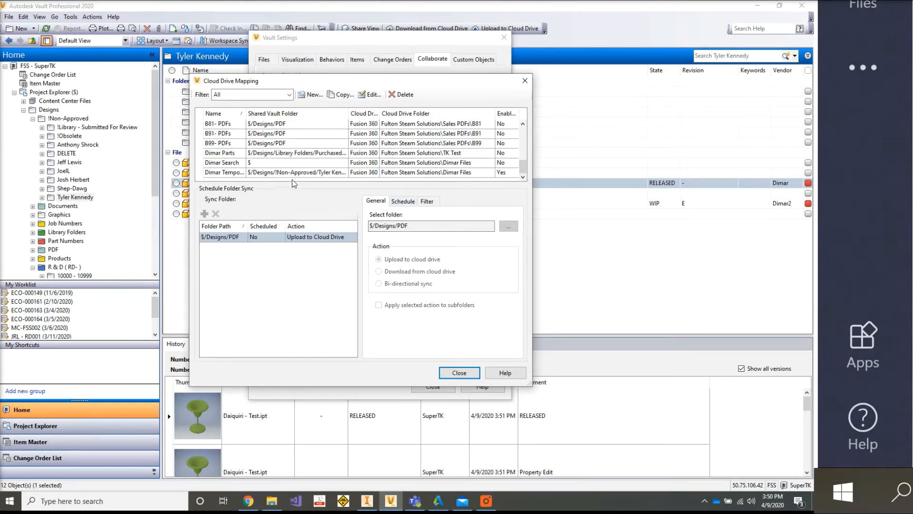
# - Schedule the Dimar Temporary mapping to synchronize daily at 3:51 PM and review its upload filter criteria
pyautogui.doubleClick(293, 172)
pyautogui.click(428, 177)
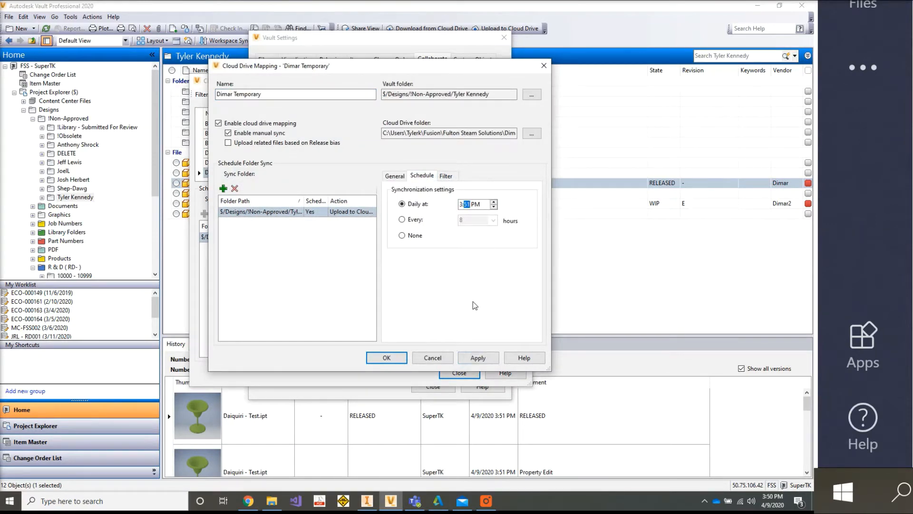
pyautogui.click(478, 358)
pyautogui.click(446, 176)
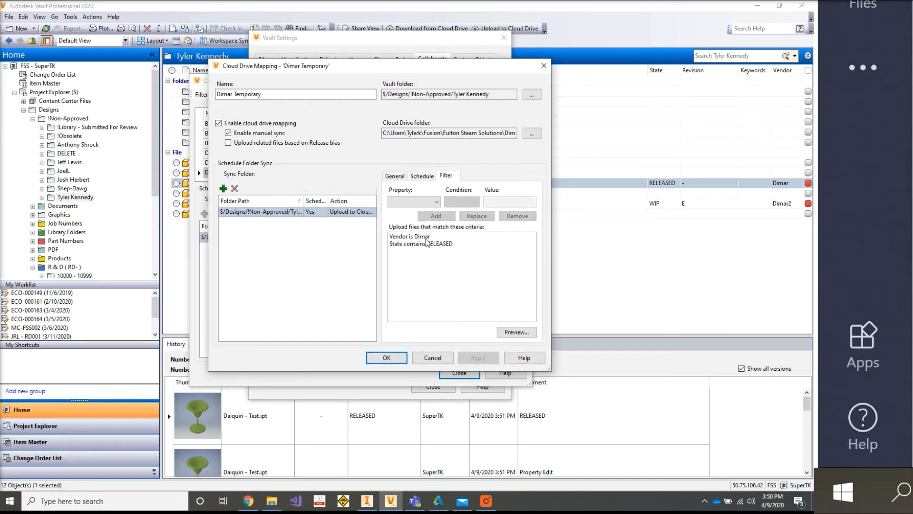
pyautogui.click(423, 176)
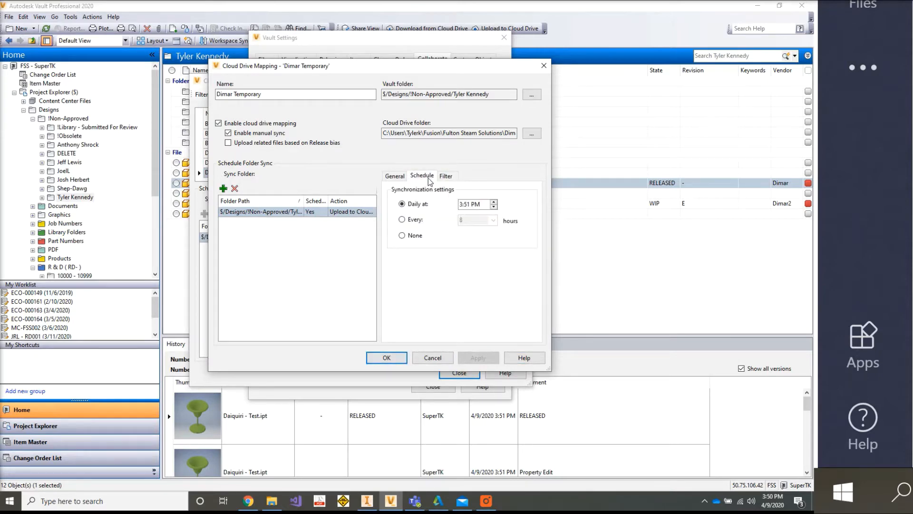
pyautogui.click(387, 357)
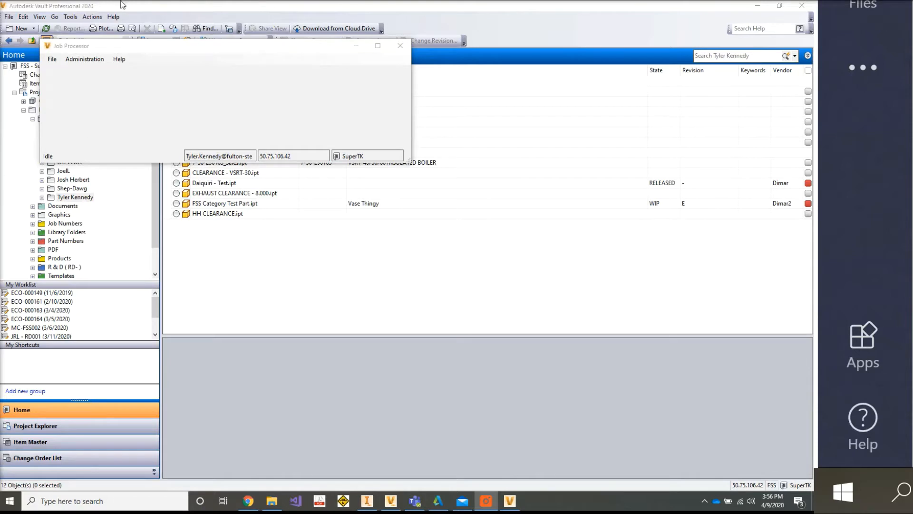
# - Minimize the Job Processor, switch to Fusion Team in Chrome and reload the Dimar Files project from the project list
pyautogui.click(356, 46)
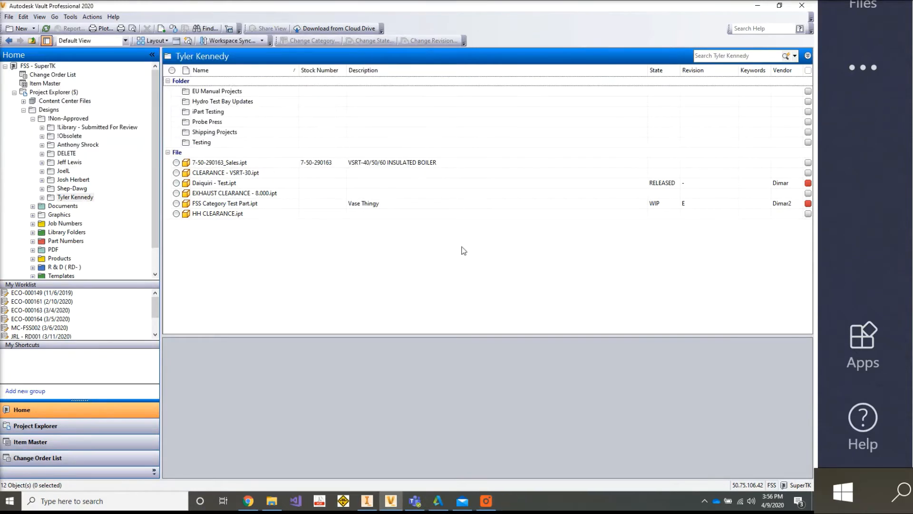
pyautogui.click(221, 186)
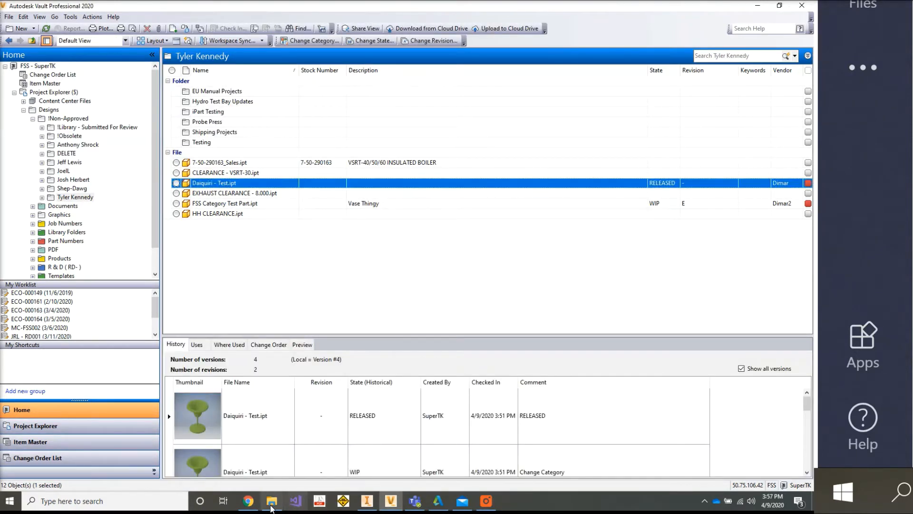
pyautogui.click(248, 501)
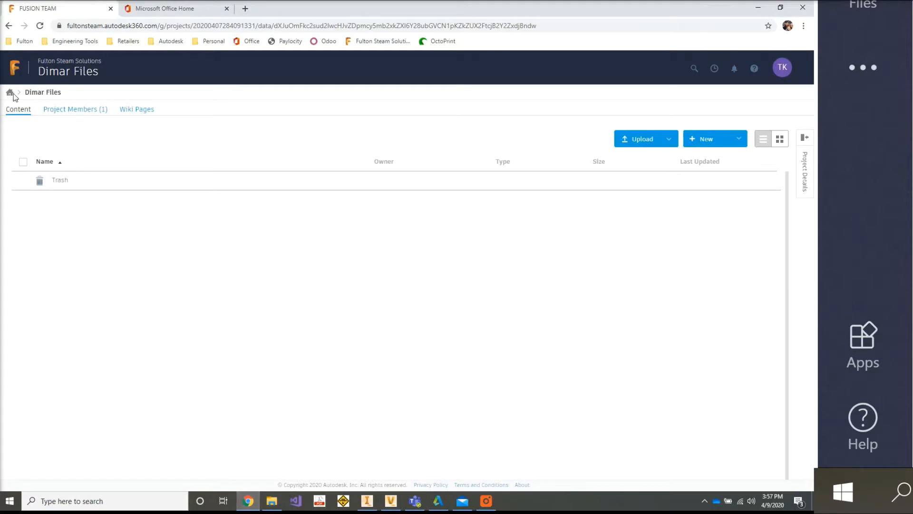
pyautogui.click(13, 95)
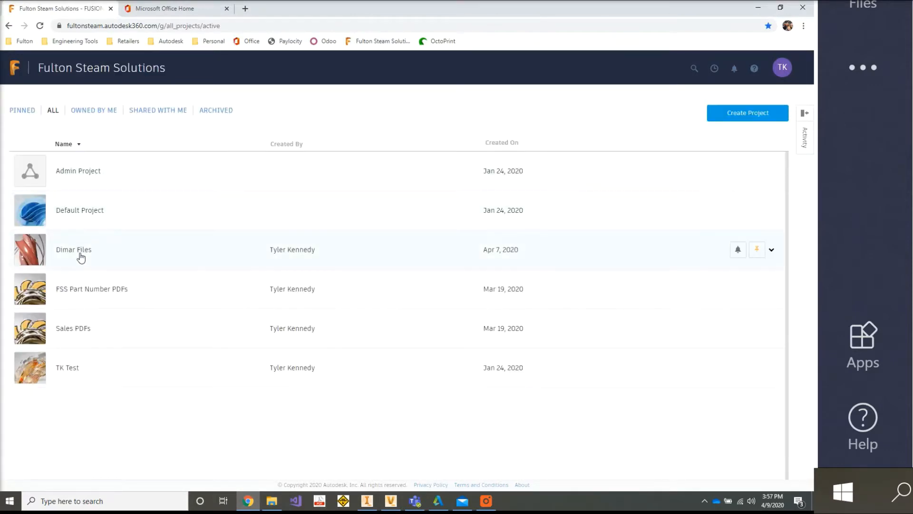
pyautogui.click(81, 256)
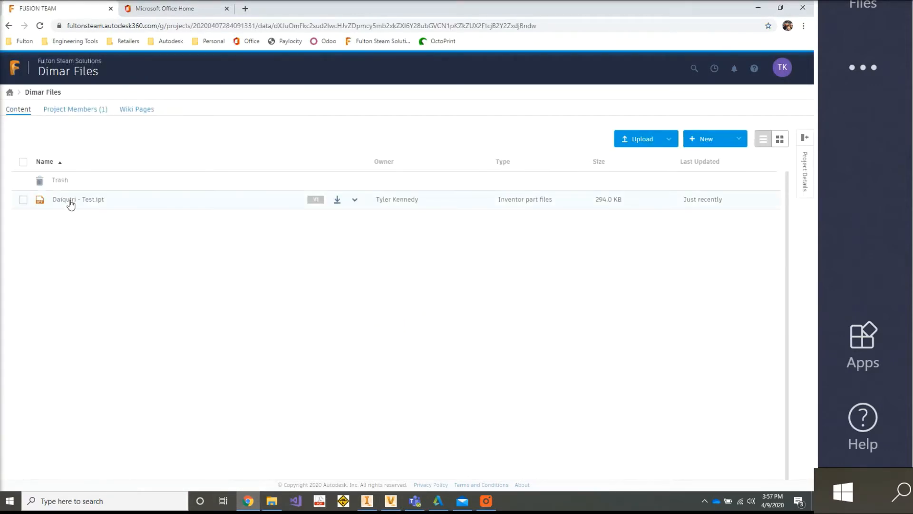
# - View the Dimar Files project details and member management option, and collapse the details again
pyautogui.click(805, 171)
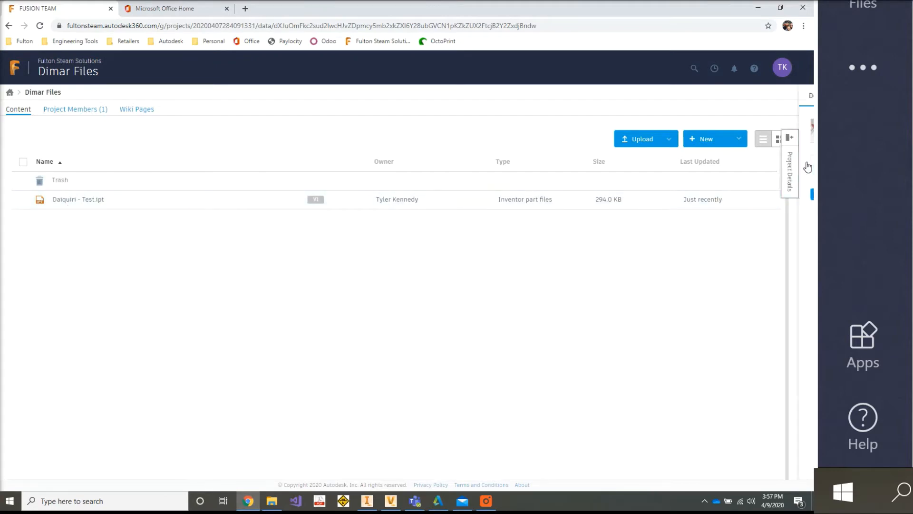
pyautogui.click(726, 195)
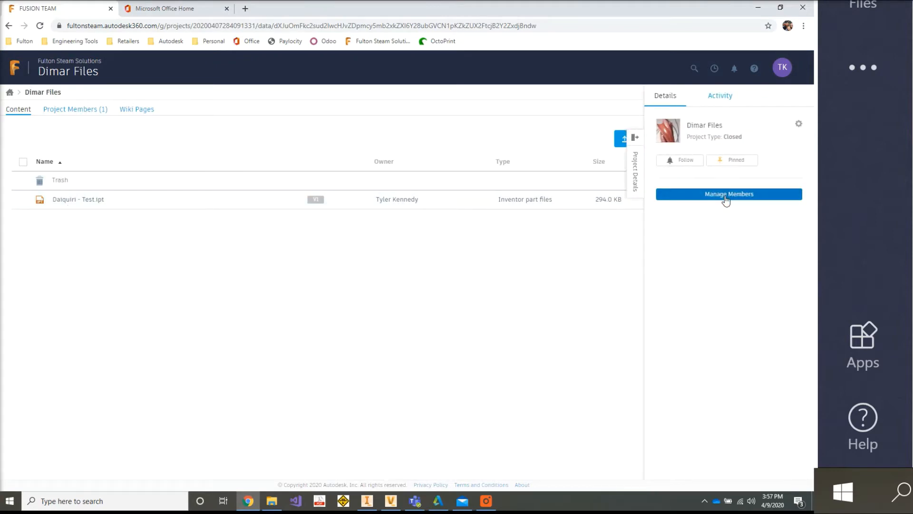
pyautogui.click(635, 176)
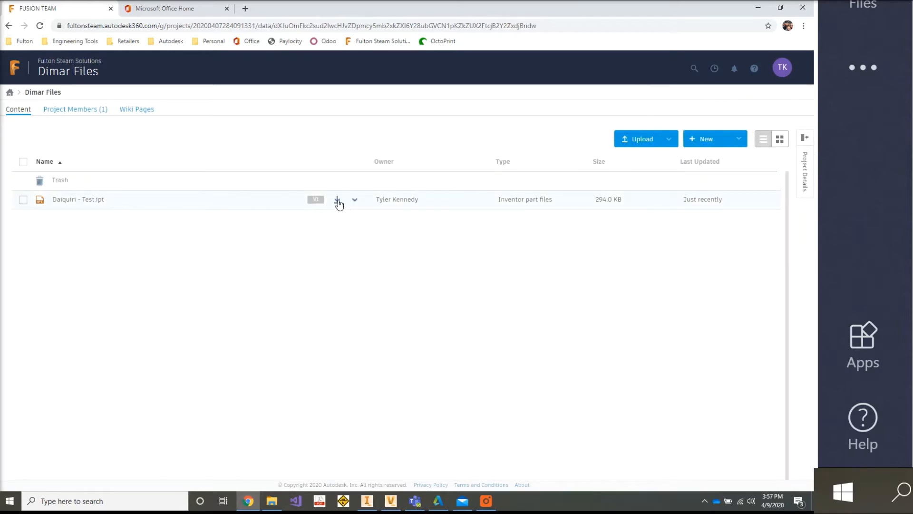
# - Open Daiquiri - Test.ipt for viewing and commenting, and draw a red freehand loop around the left side of the glass rim
pyautogui.click(116, 204)
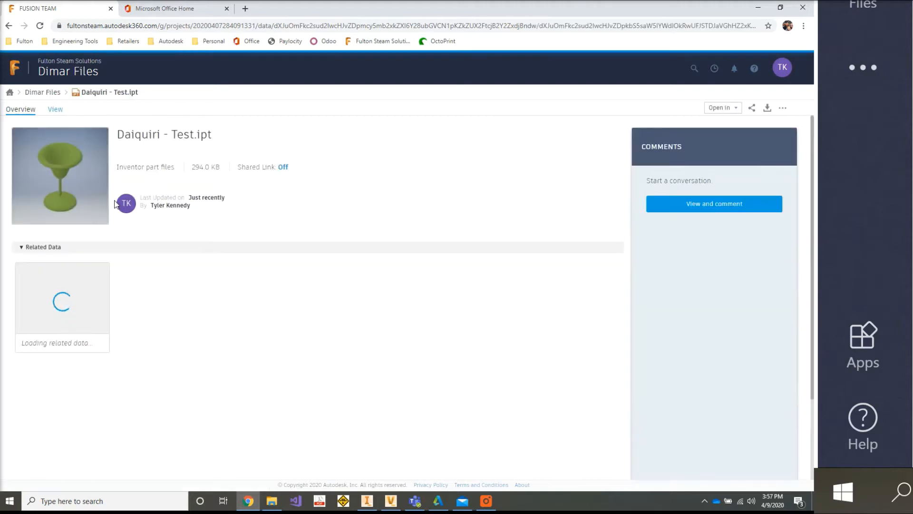
pyautogui.click(696, 209)
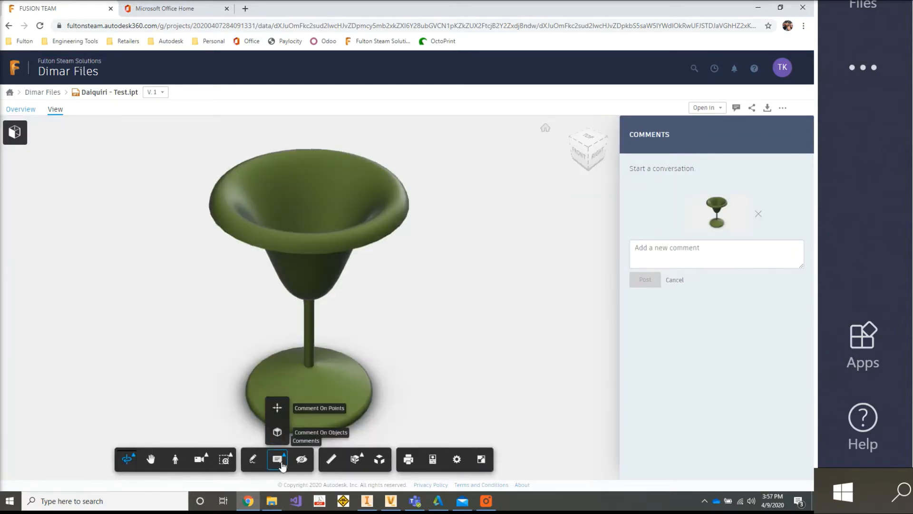
pyautogui.click(282, 464)
pyautogui.moveTo(269, 204); pyautogui.dragTo(263, 184)
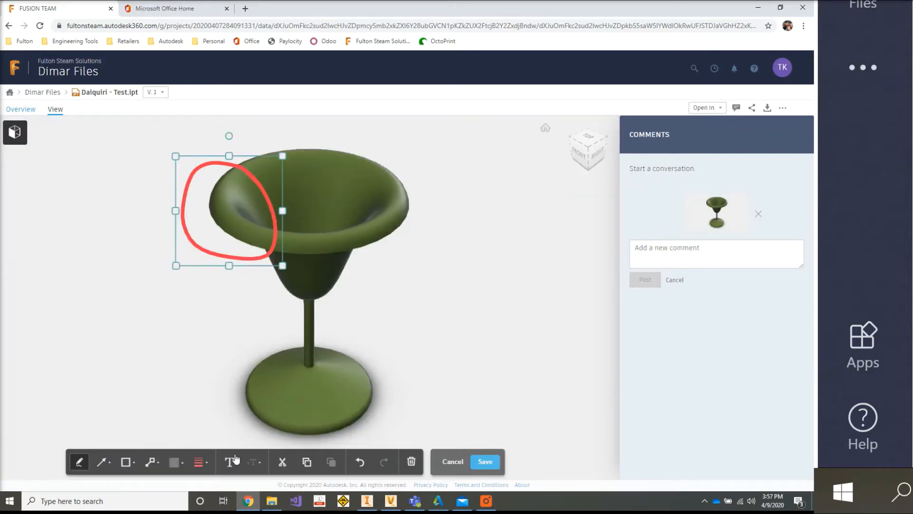
# - Add the markup text "I would like this Blue -annoying customer", move it left of the red loop and save the markup
pyautogui.click(236, 459)
pyautogui.click(184, 218)
pyautogui.write('I would like this Blue -an')
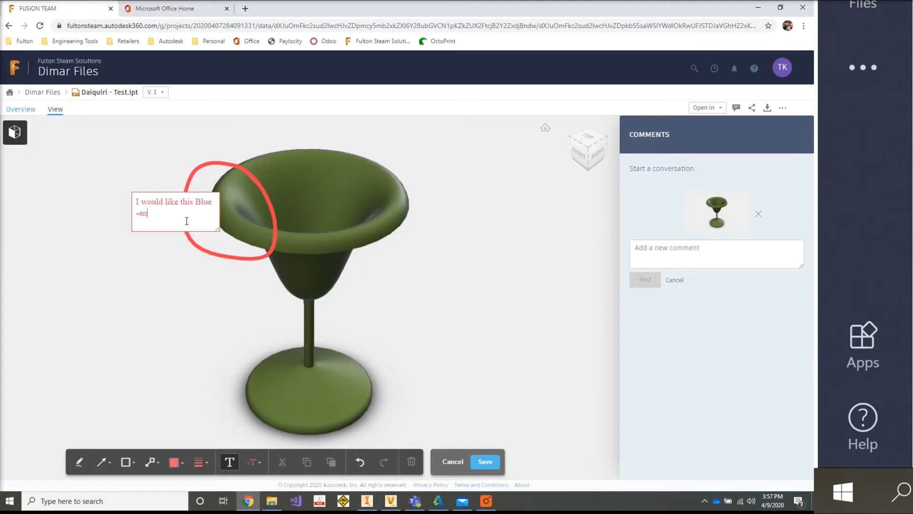
pyautogui.write('noying customer')
pyautogui.click(194, 300)
pyautogui.moveTo(160, 210); pyautogui.dragTo(109, 212)
pyautogui.click(487, 466)
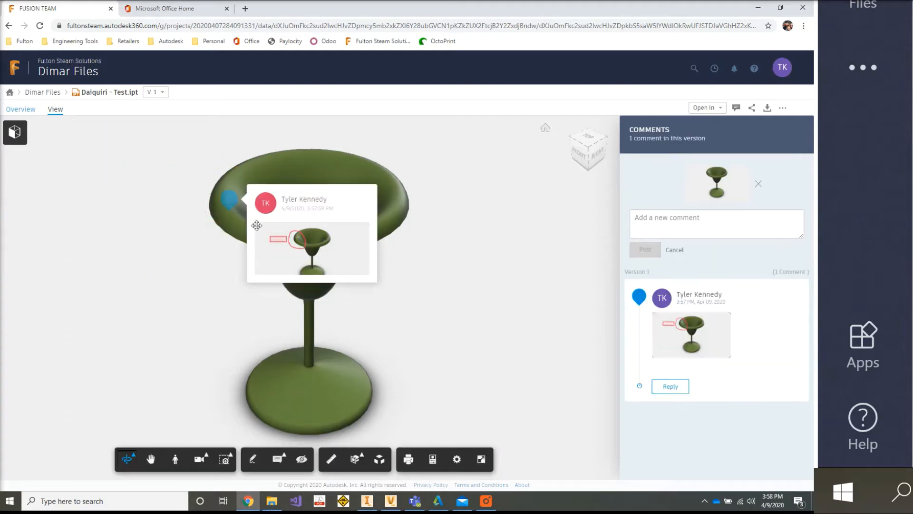
# - Display the saved markup attached to the glass rim comment, and return to the overview of Daiquiri - Test.ipt
pyautogui.click(231, 202)
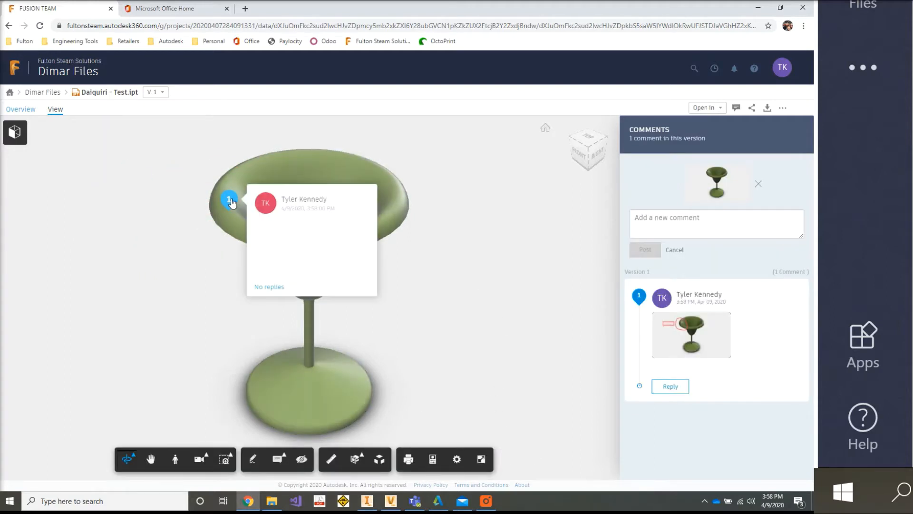
pyautogui.click(232, 202)
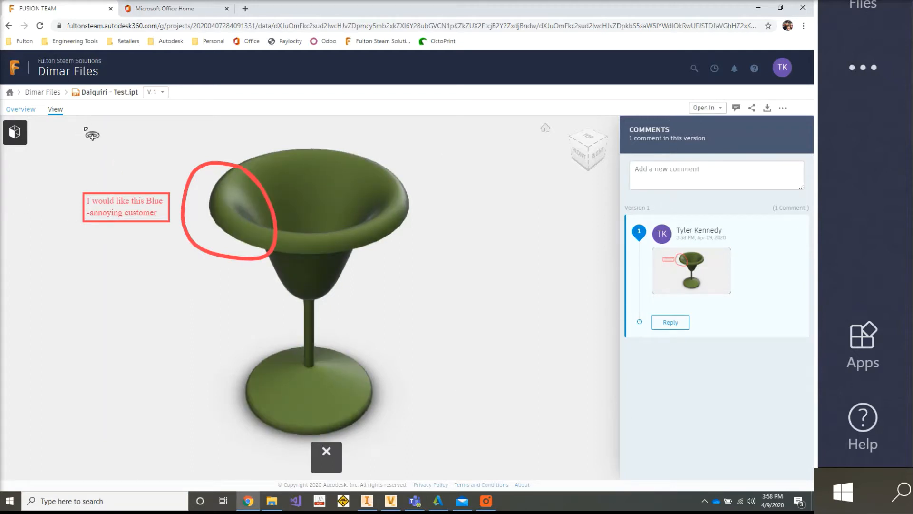
pyautogui.click(21, 111)
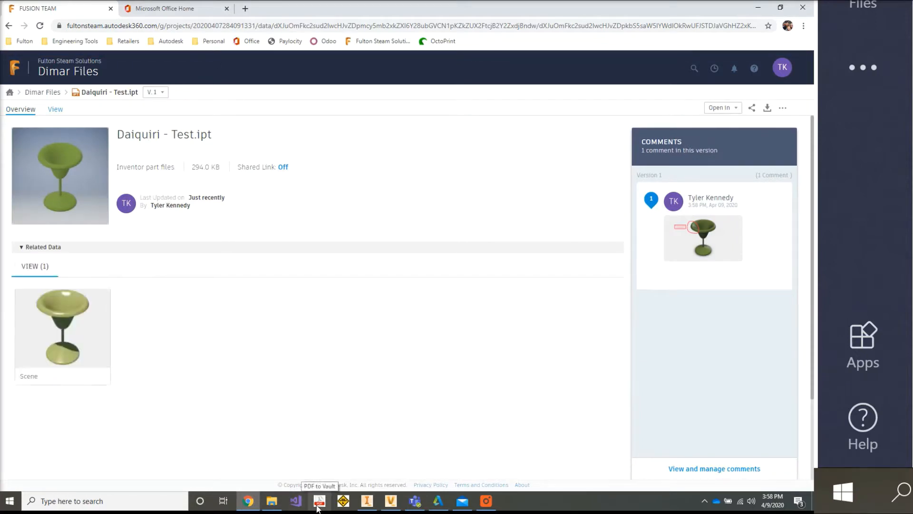
# - Switch to Vault Professional and change the lifecycle state of Daiquiri - Test.ipt to WIP with the default comment
pyautogui.moveTo(368, 509)
pyautogui.click(391, 500)
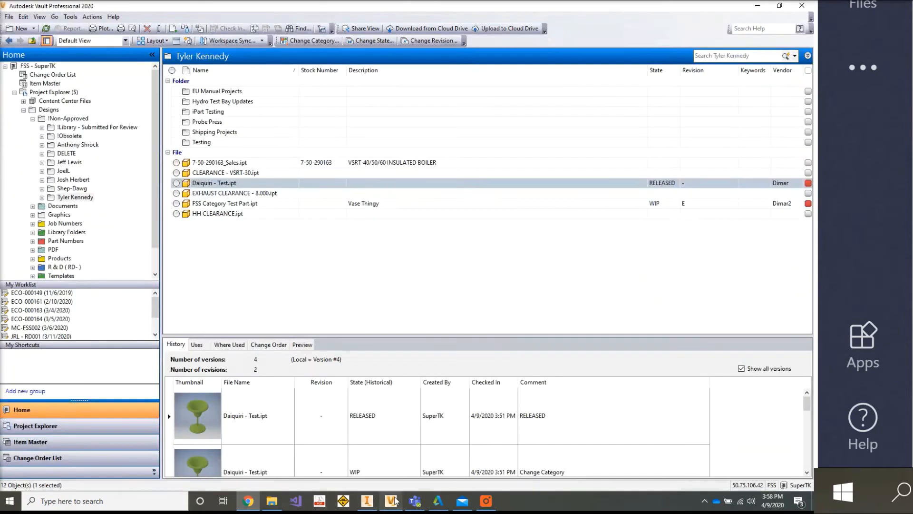
pyautogui.rightClick(263, 185)
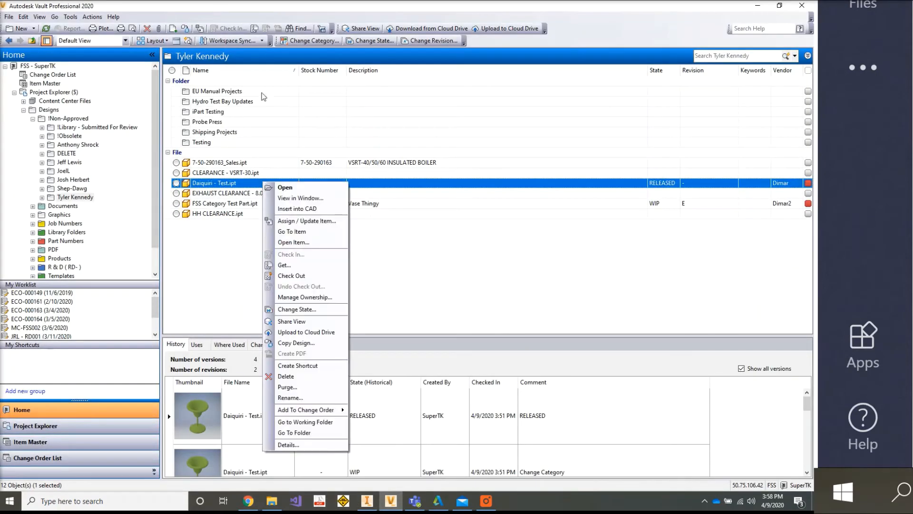
pyautogui.click(374, 40)
pyautogui.click(389, 122)
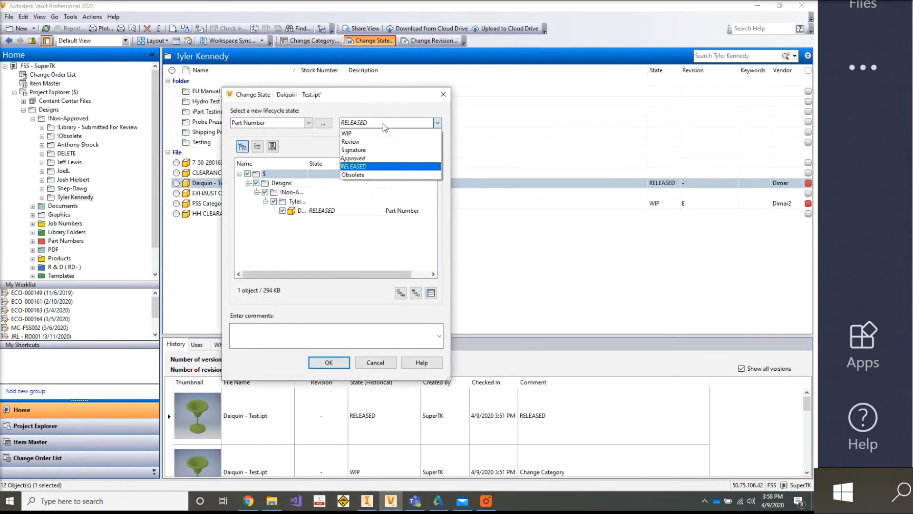
pyautogui.click(378, 133)
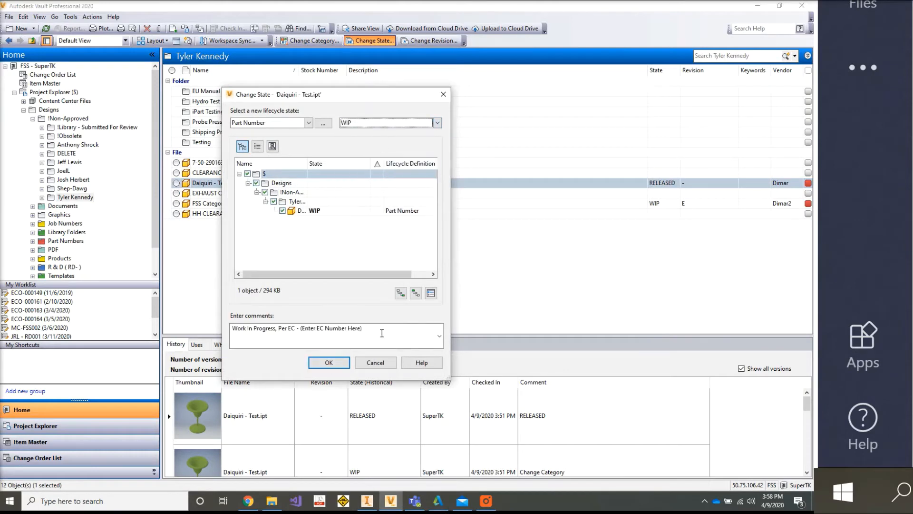
pyautogui.click(327, 363)
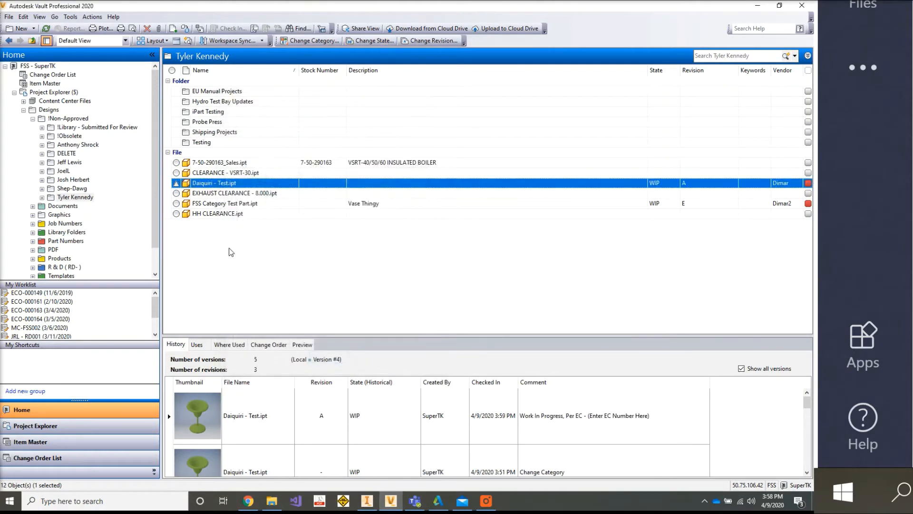
# - Open Daiquiri - Test.ipt in Inventor, change its appearance to blue and check it in with the comment "changed to blue"
pyautogui.rightClick(232, 183)
pyautogui.click(277, 261)
pyautogui.press('Return')
pyautogui.doubleClick(235, 184)
pyautogui.click(367, 107)
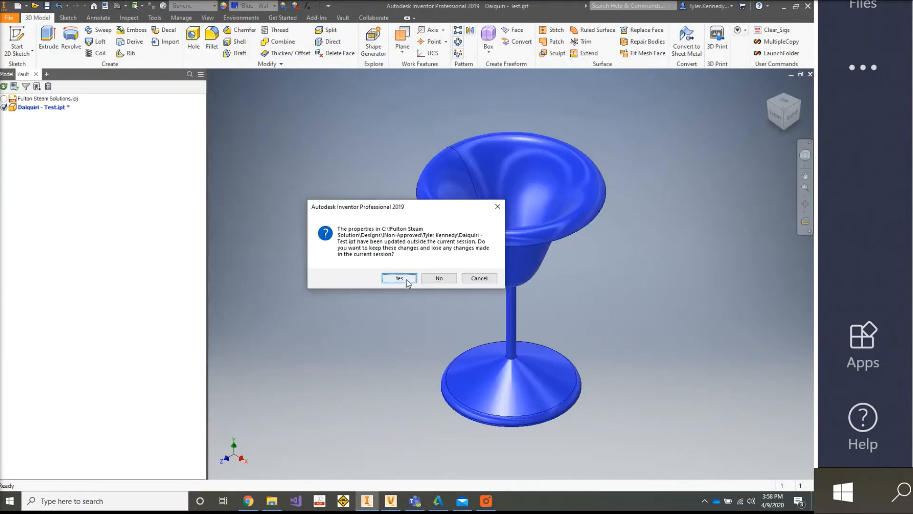
pyautogui.click(399, 279)
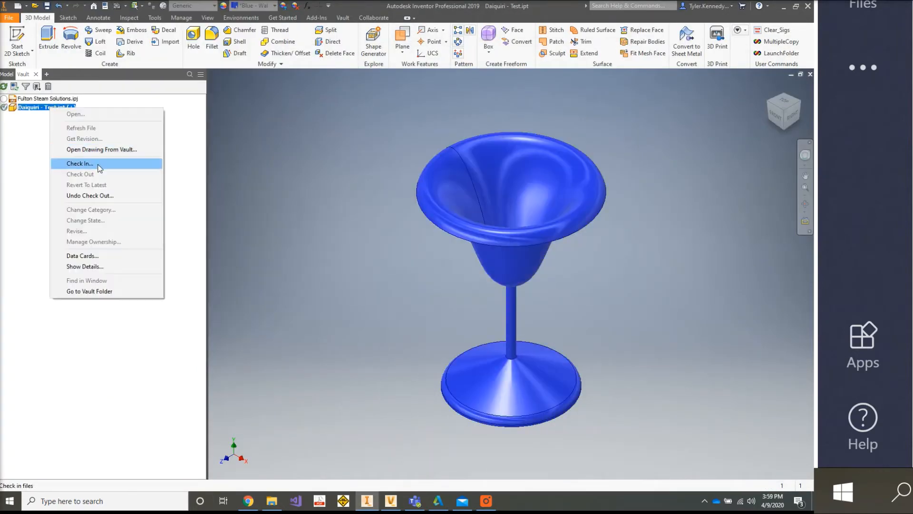
pyautogui.click(90, 306)
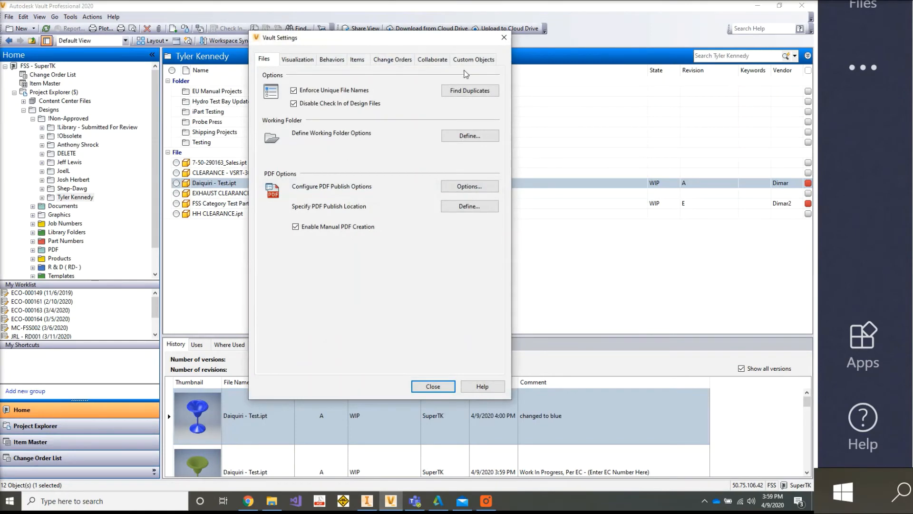
# - Open the Dimar Temporary cloud drive mapping for editing from the collaboration settings of Vault
pyautogui.click(437, 60)
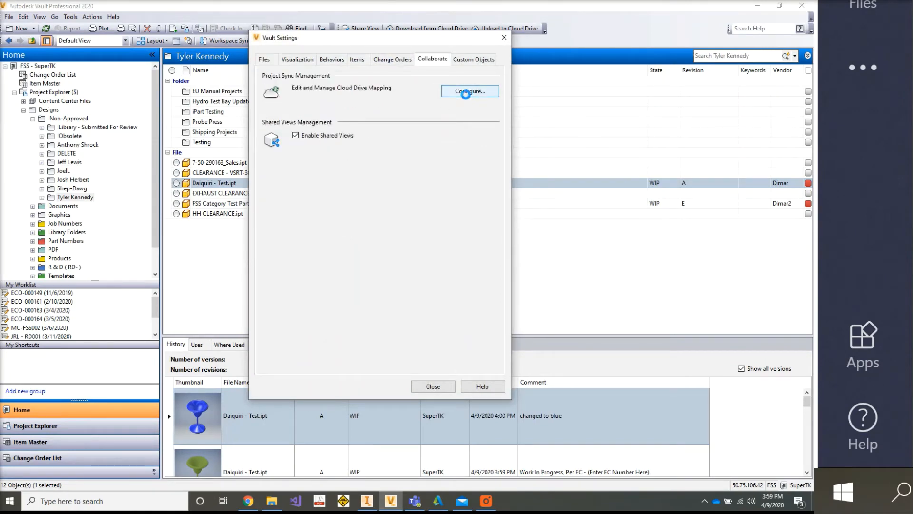
pyautogui.click(466, 92)
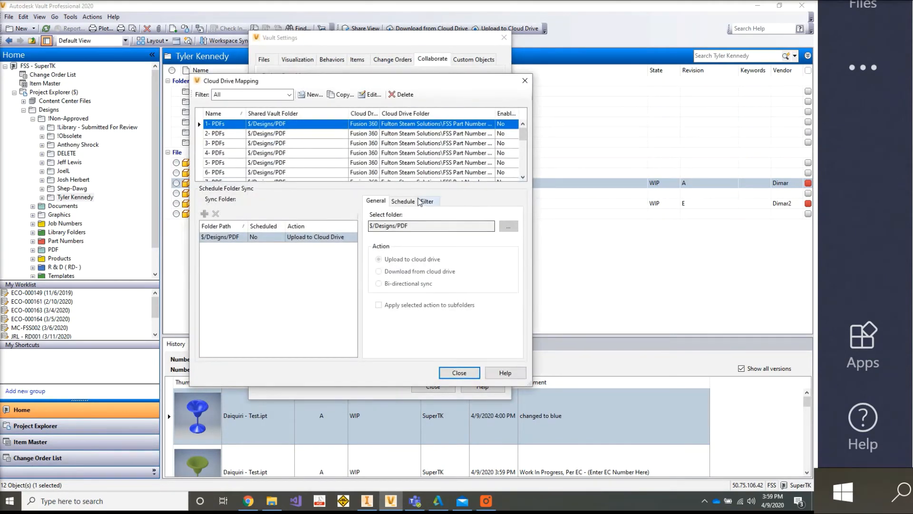
pyautogui.click(403, 201)
pyautogui.scroll(-5, 342, 166)
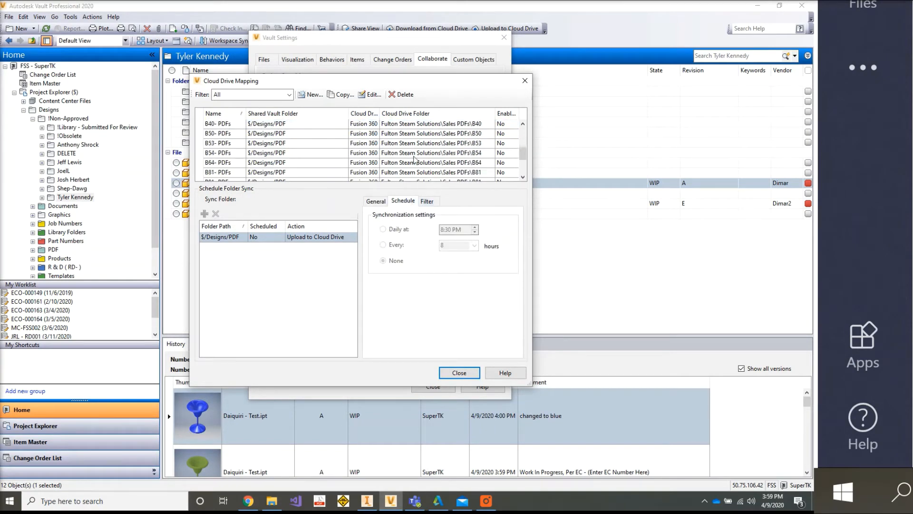
pyautogui.click(417, 173)
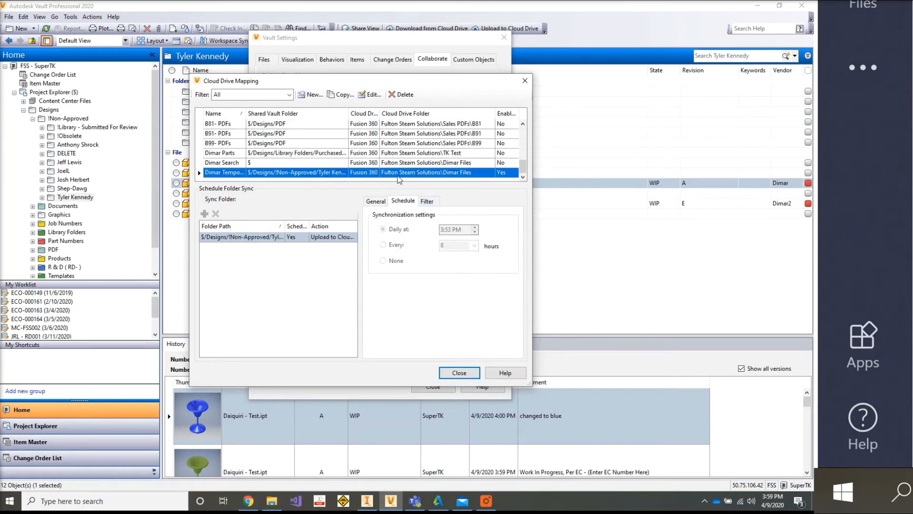
pyautogui.doubleClick(398, 174)
# - Set the daily synchronization time of the Dimar Temporary mapping to 4:00 PM, apply it and close all settings windows
pyautogui.click(421, 176)
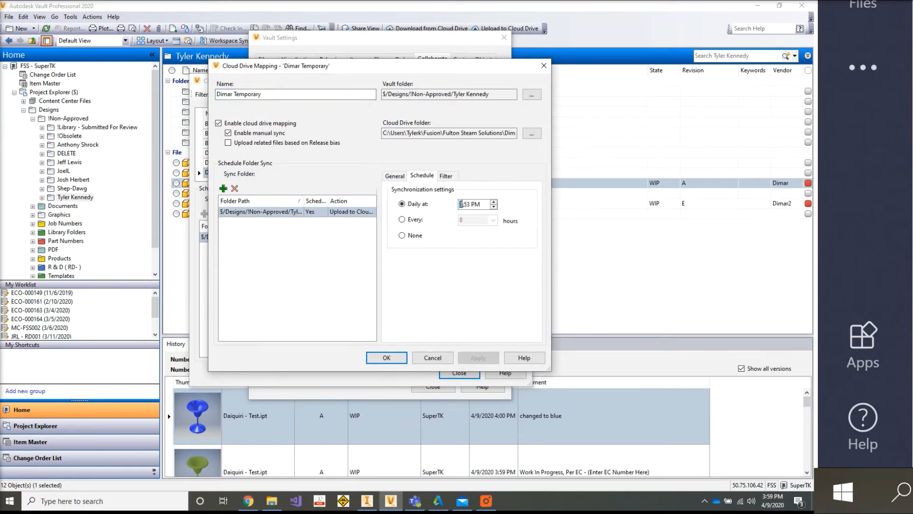
pyautogui.write('4')
pyautogui.click(479, 360)
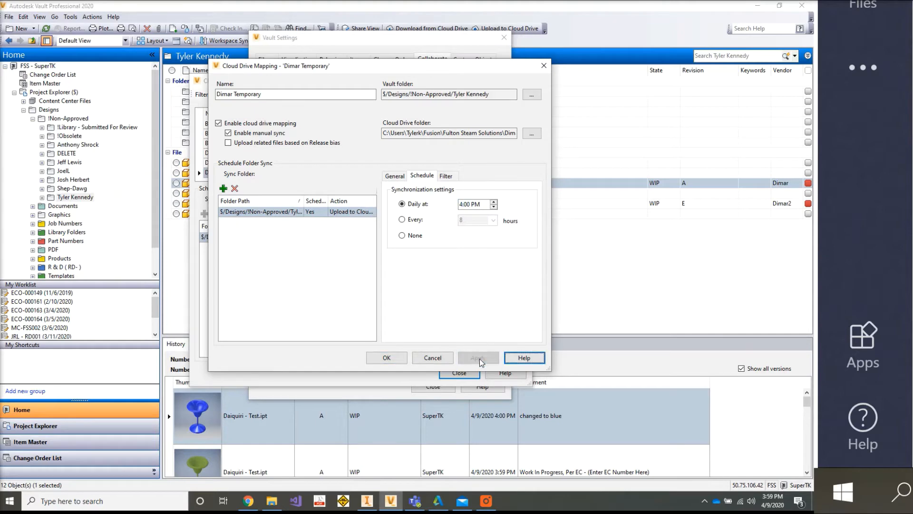
pyautogui.click(387, 357)
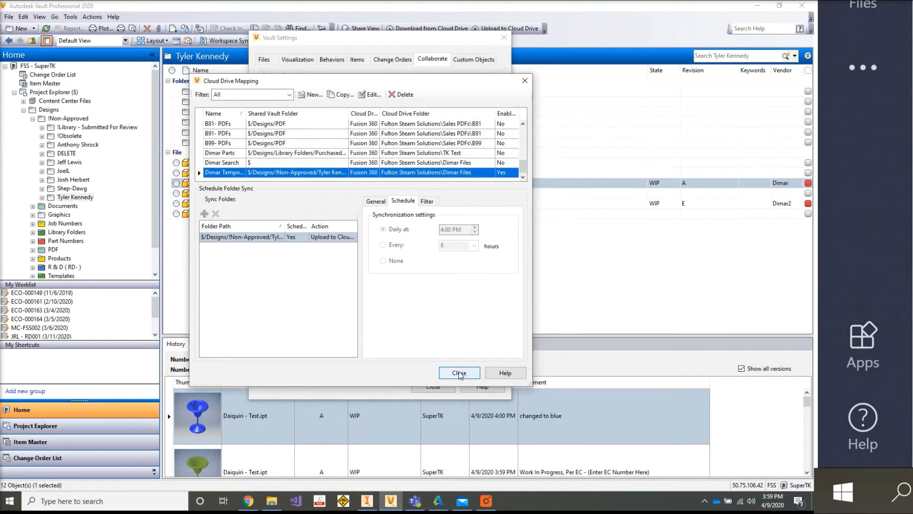
pyautogui.click(459, 373)
pyautogui.click(433, 385)
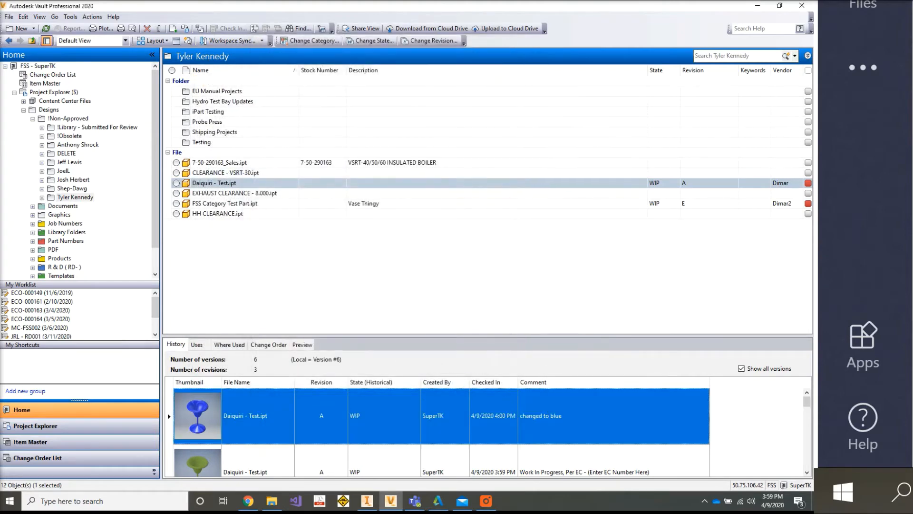
# - Inspect the latest Job Processor entries in the Event Viewer's Application log, and minimize the Event Viewer
pyautogui.click(293, 201)
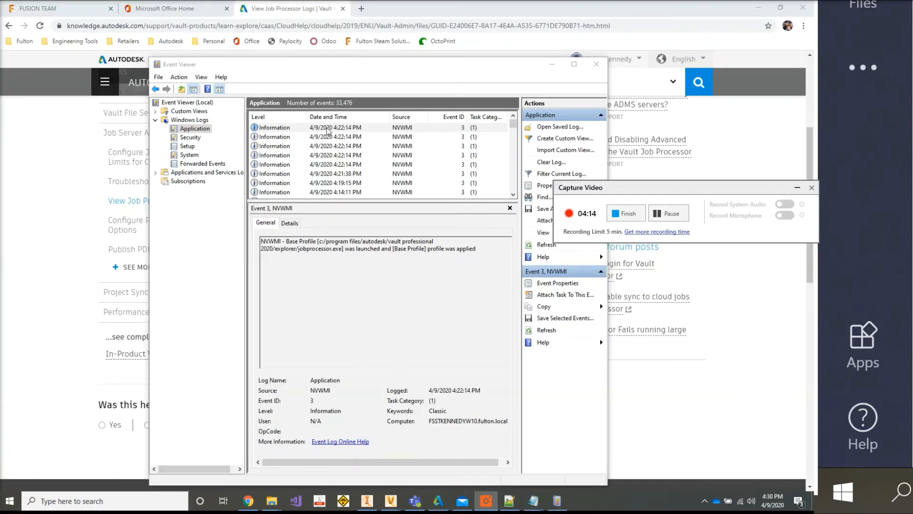
pyautogui.click(316, 138)
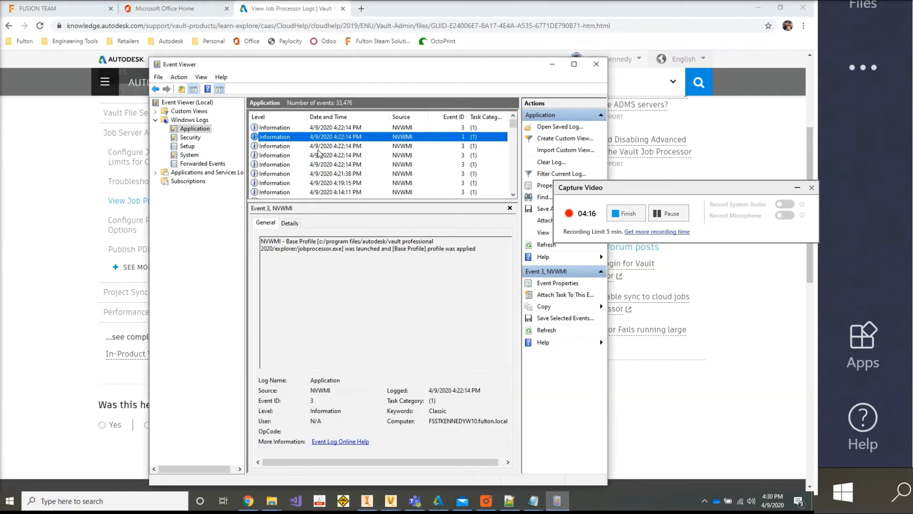
pyautogui.press('Up')
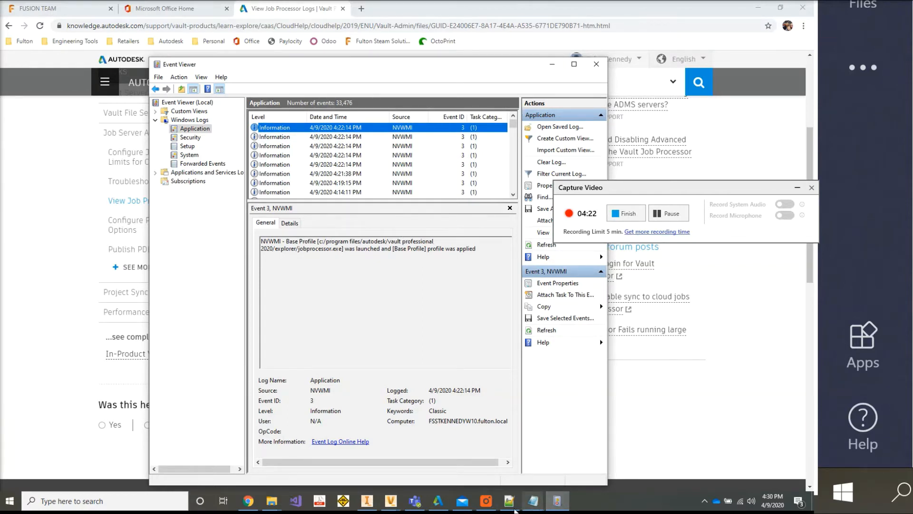
pyautogui.click(554, 60)
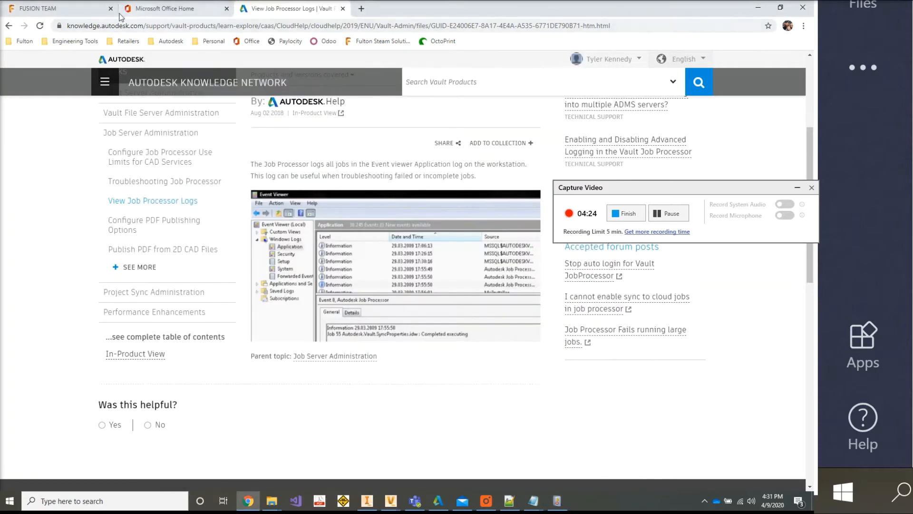
# - Switch to Fusion Team, reload the Dimar Files project from the project list and check the version list of Daiquiri - Test.ipt
pyautogui.click(51, 10)
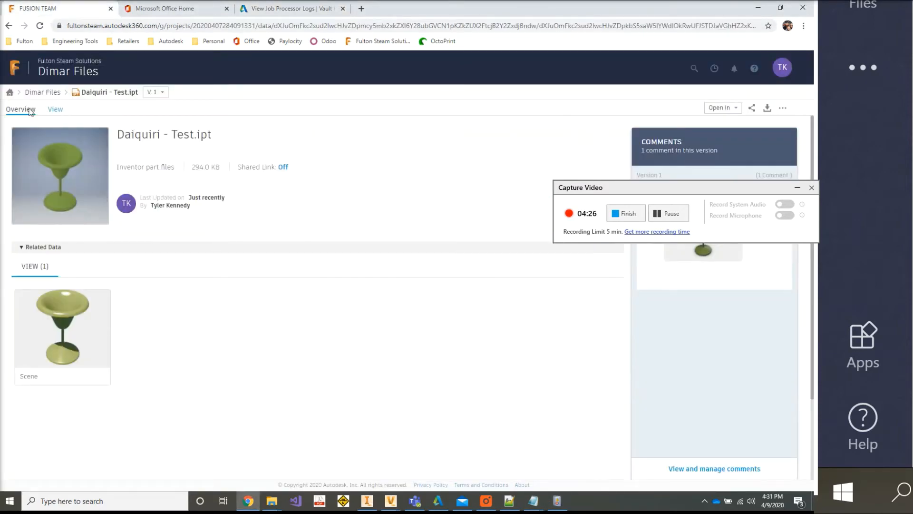
pyautogui.click(42, 91)
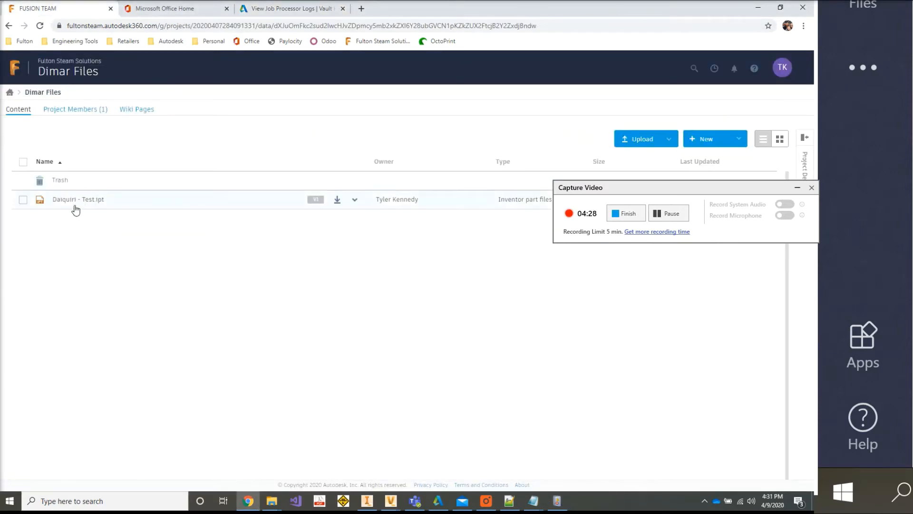
pyautogui.click(10, 93)
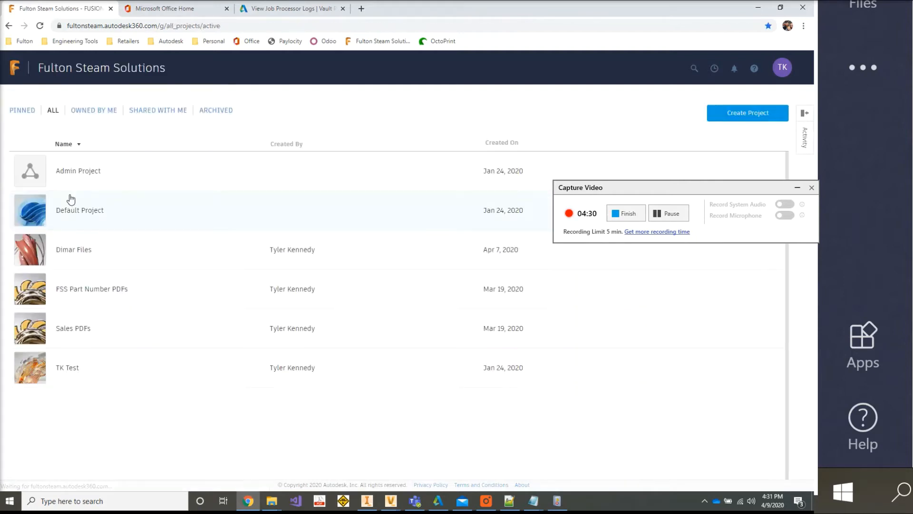
pyautogui.click(61, 250)
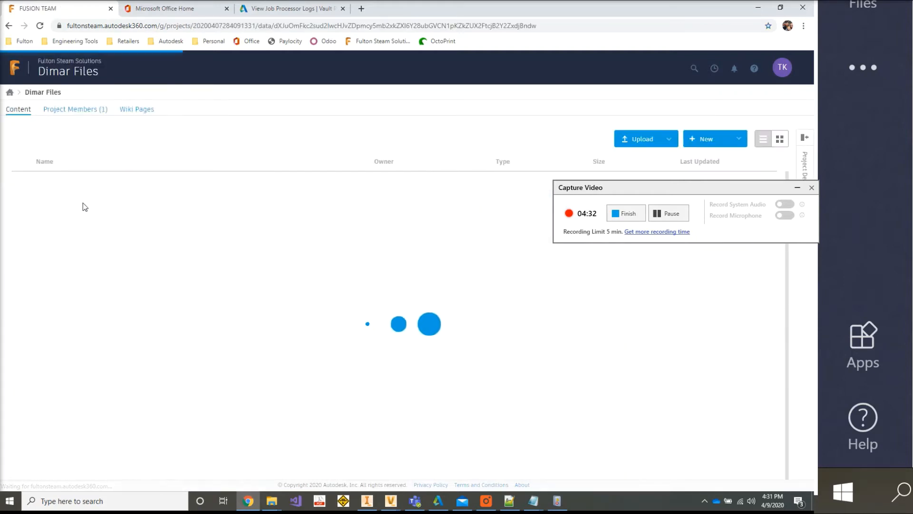
pyautogui.click(85, 203)
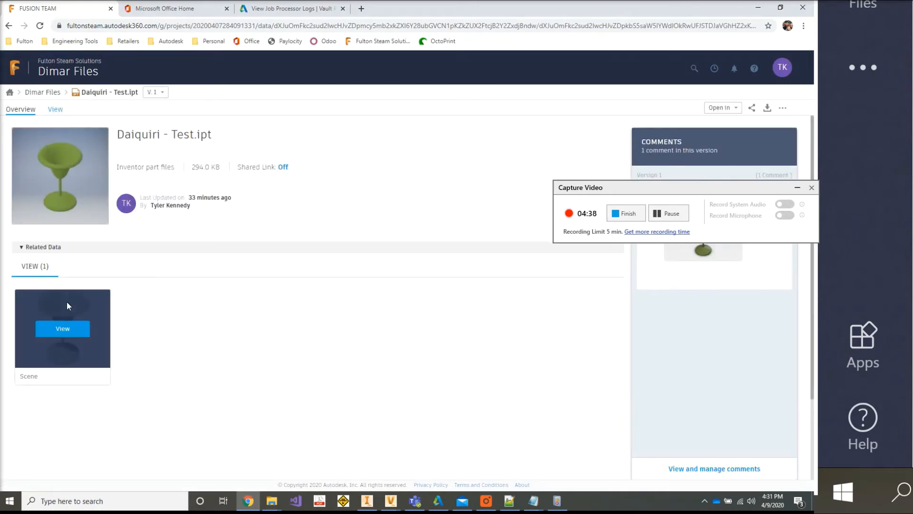
pyautogui.click(158, 92)
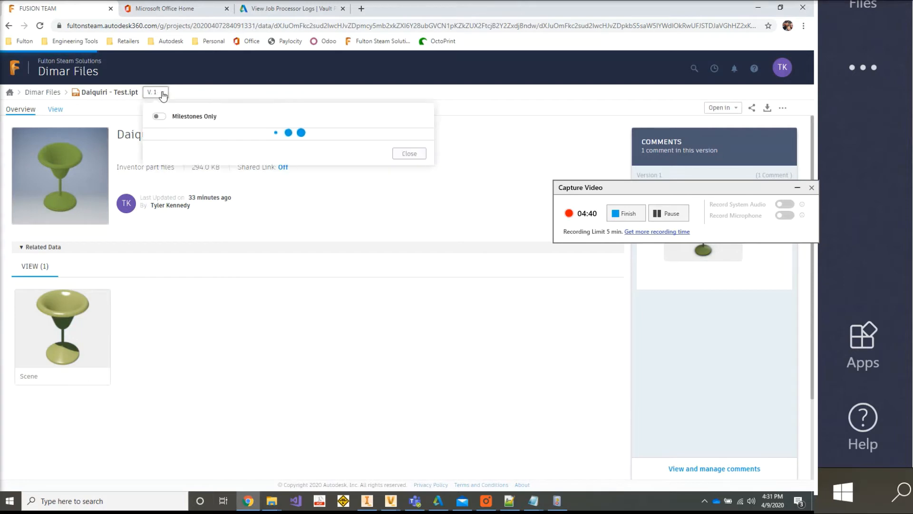
pyautogui.click(267, 133)
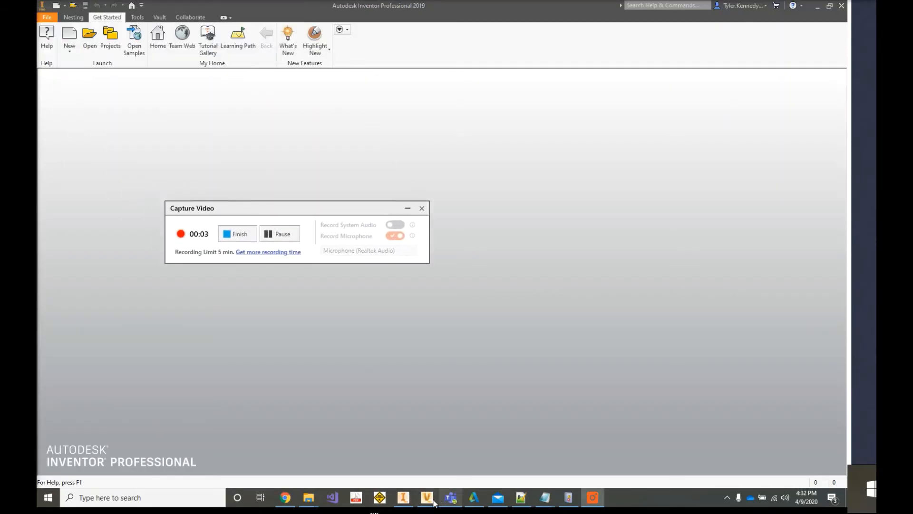
# - Switch to Vault Professional and close the Job Server Queue window
pyautogui.moveTo(428, 494)
pyautogui.click(421, 439)
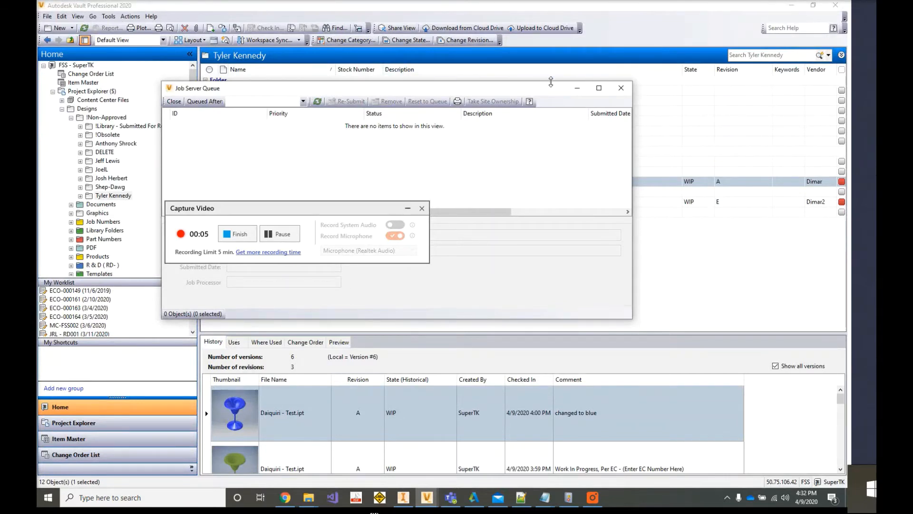
pyautogui.click(483, 177)
pyautogui.moveTo(302, 210); pyautogui.dragTo(904, 310)
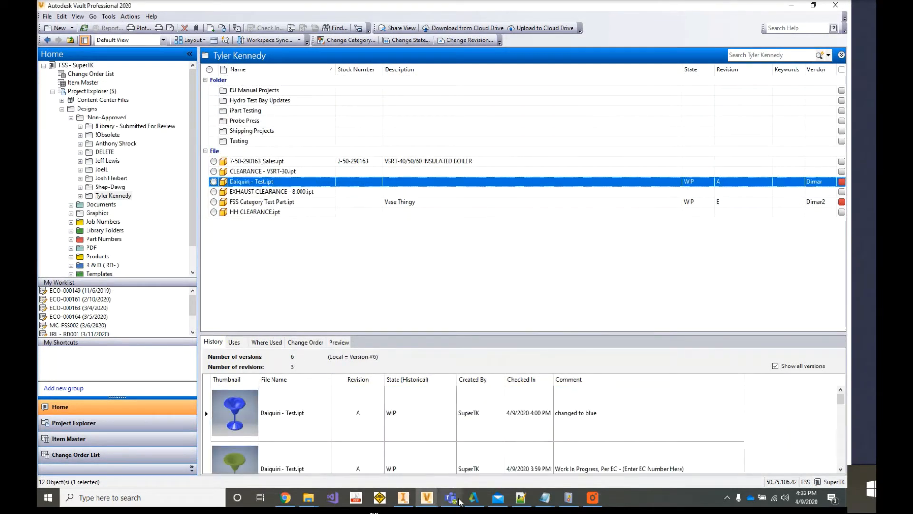
# - Change the lifecycle state of Daiquiri - Test.ipt from the Vault file list to RELEASED
pyautogui.click(407, 40)
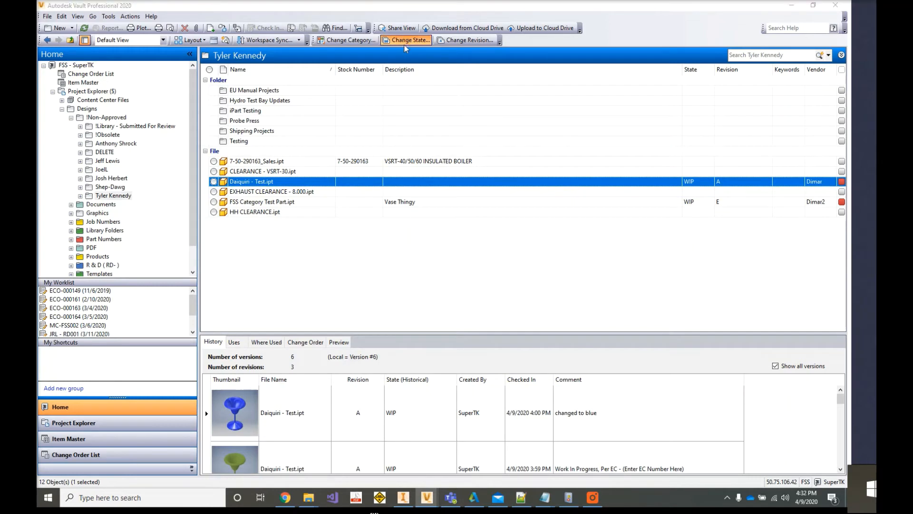
pyautogui.click(407, 123)
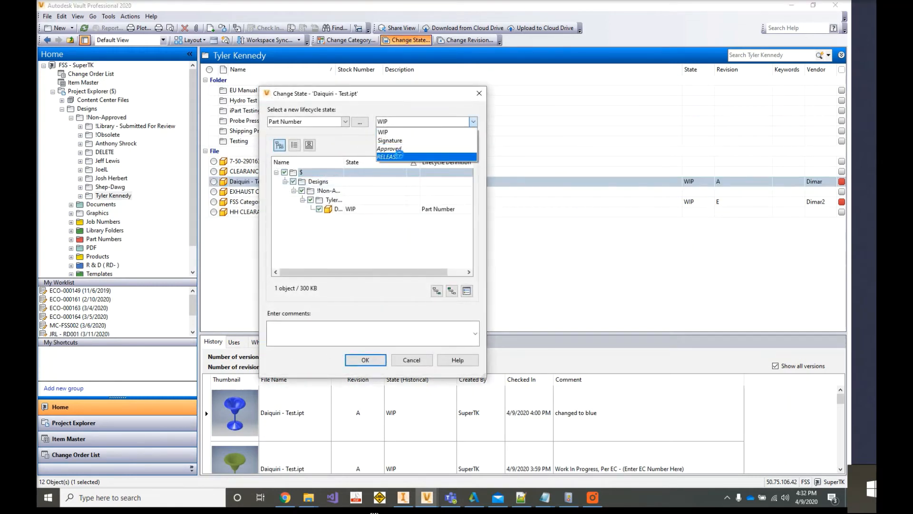
pyautogui.click(390, 156)
pyautogui.click(374, 363)
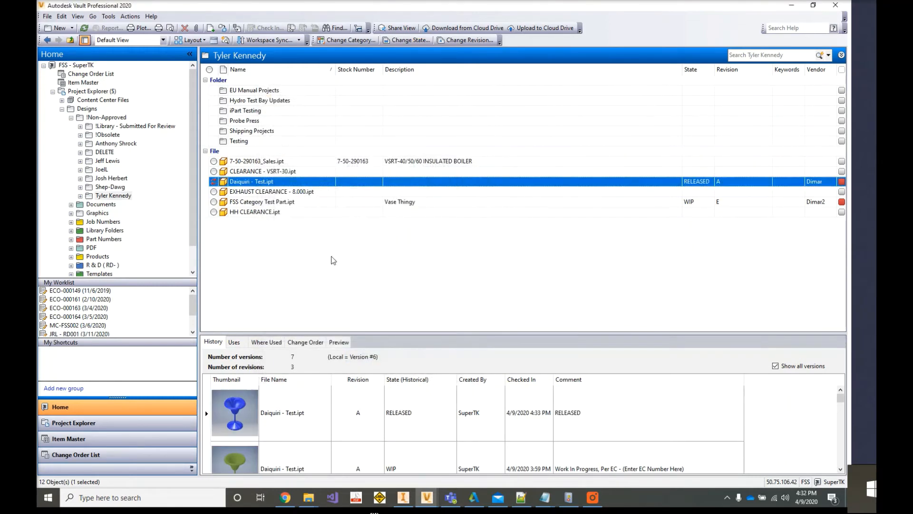
pyautogui.rightClick(292, 189)
pyautogui.click(323, 206)
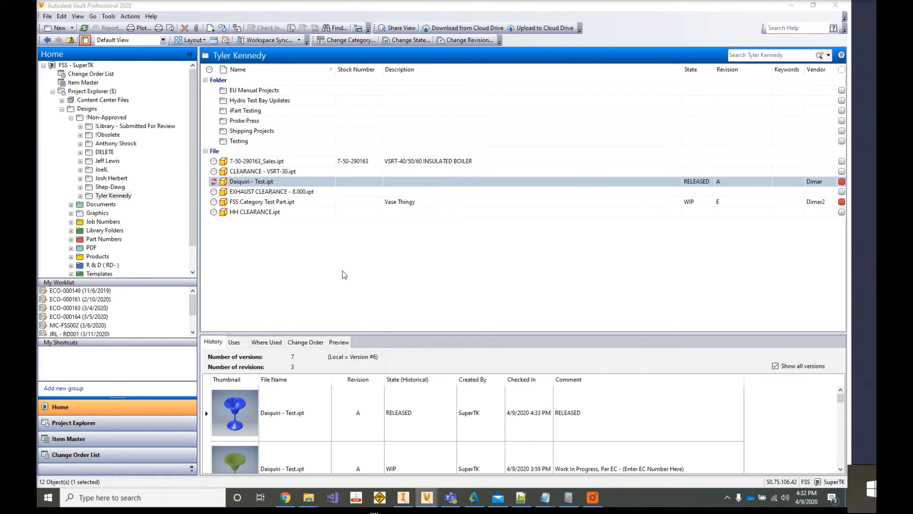
# - Open the released Daiquiri - Test.ipt from the Vault file list in Inventor
pyautogui.press('Return')
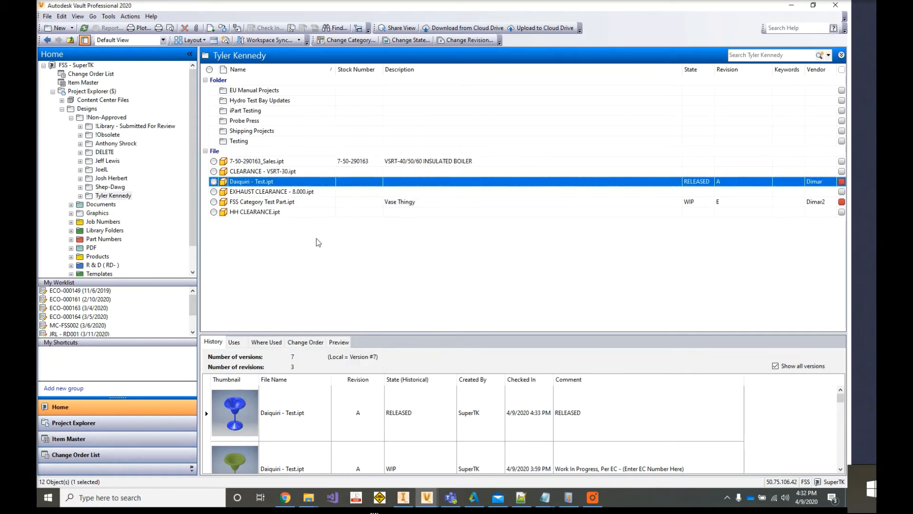
pyautogui.doubleClick(265, 185)
pyautogui.click(408, 107)
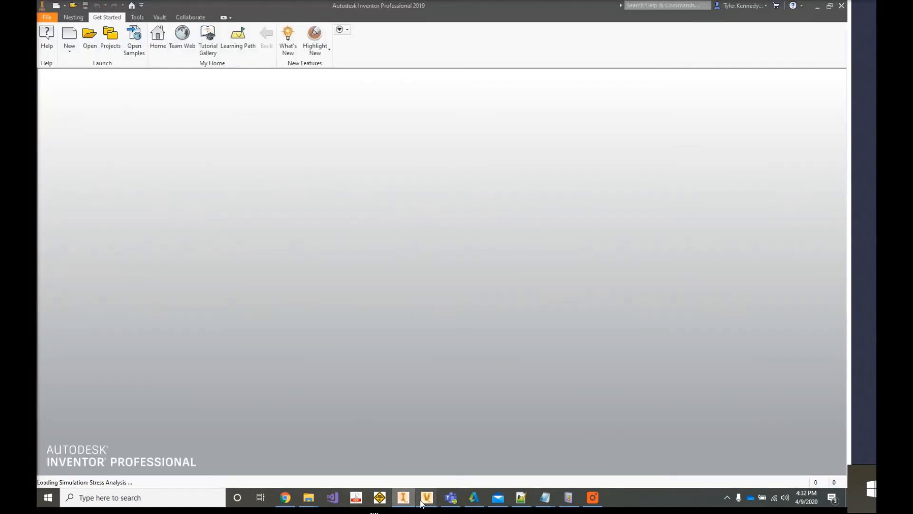
# - Switch back to Vault Professional and open the Cloud Drive Mapping configuration in the Collaborate section of Vault Settings
pyautogui.moveTo(423, 503)
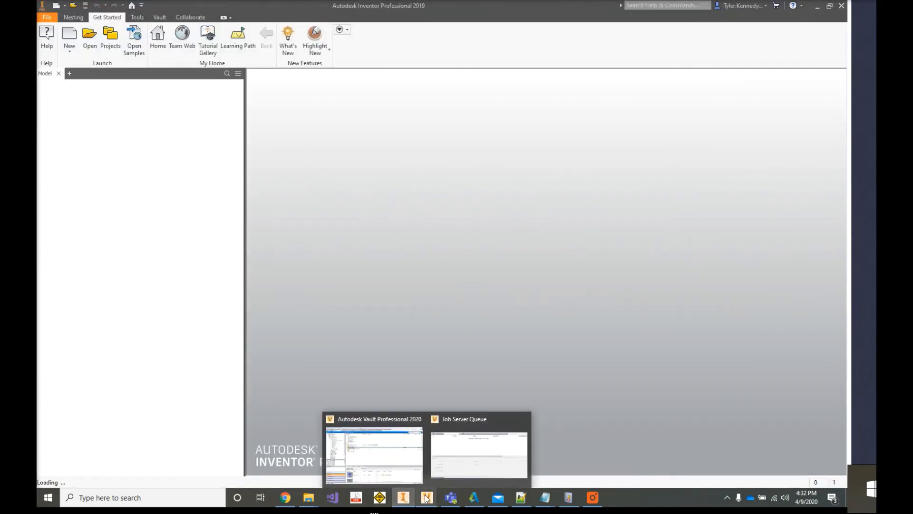
pyautogui.click(358, 439)
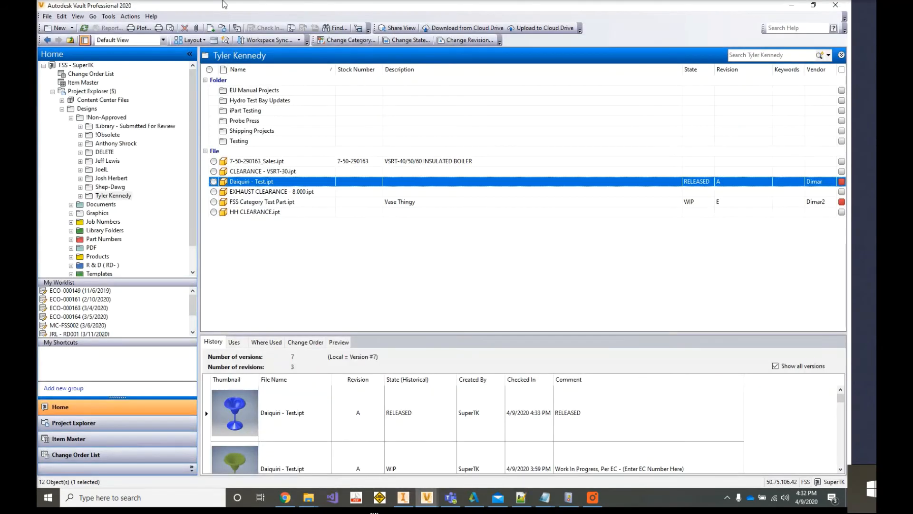
pyautogui.click(109, 17)
pyautogui.moveTo(107, 91)
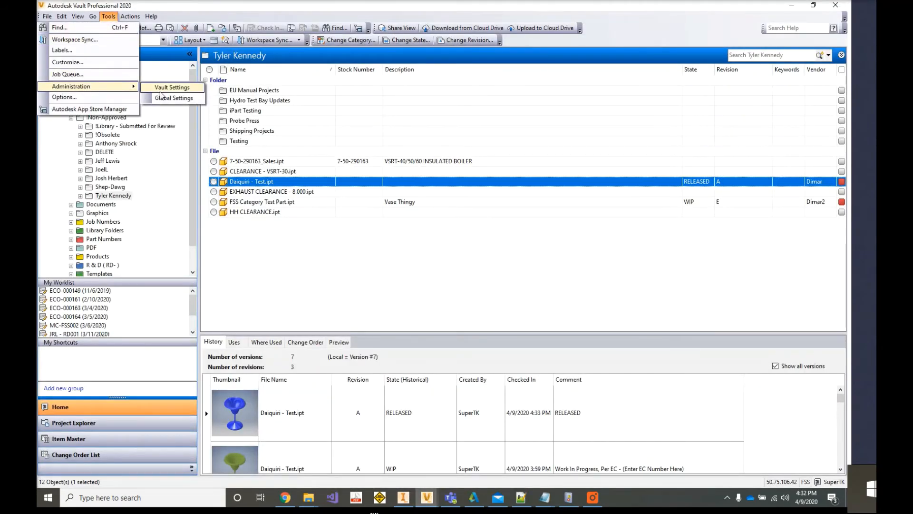
pyautogui.click(165, 88)
pyautogui.click(460, 59)
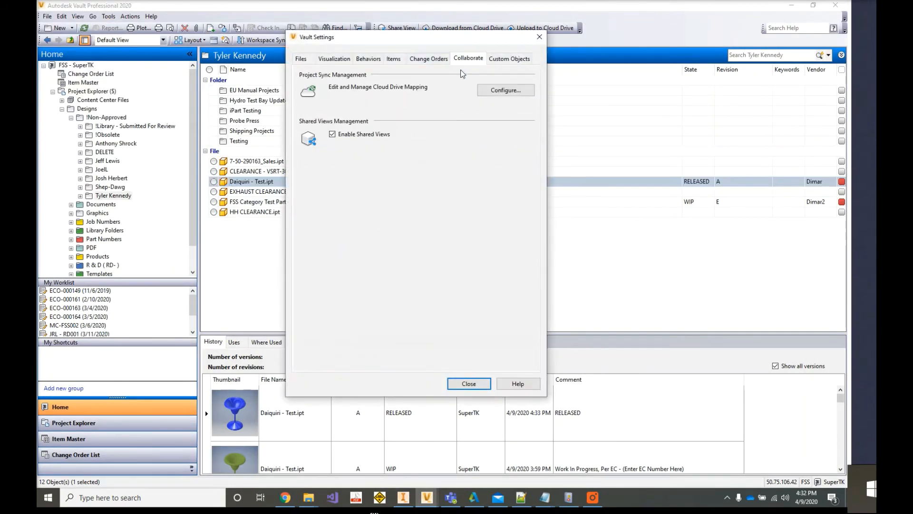
pyautogui.click(506, 90)
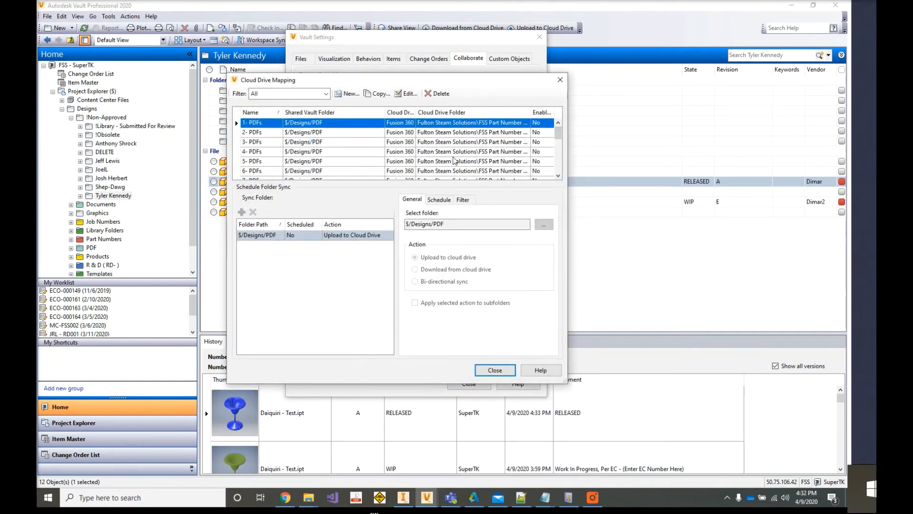
# - Set the Dimar Temporary mapping's daily synchronization to 4:34 PM and close the mapping and settings dialogs
pyautogui.scroll(-5, 457, 159)
pyautogui.doubleClick(470, 172)
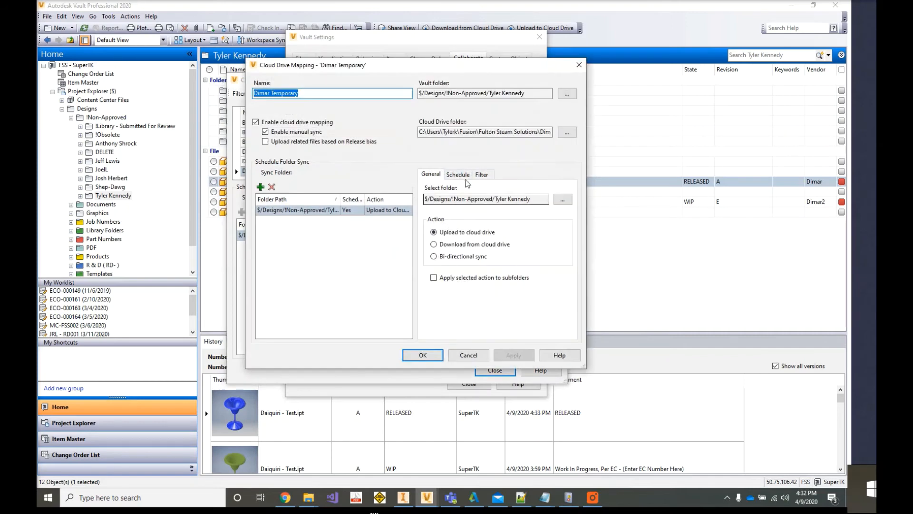
pyautogui.click(458, 174)
pyautogui.click(503, 202)
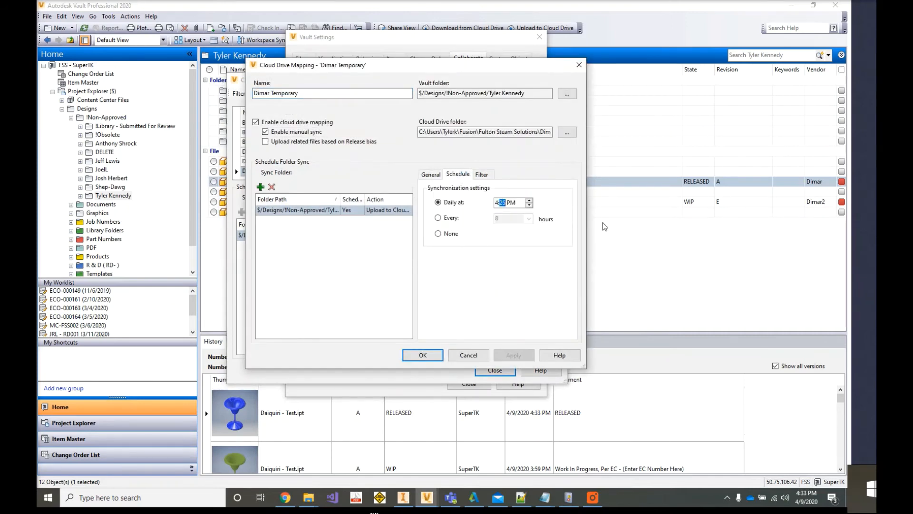
pyautogui.click(423, 355)
pyautogui.click(494, 370)
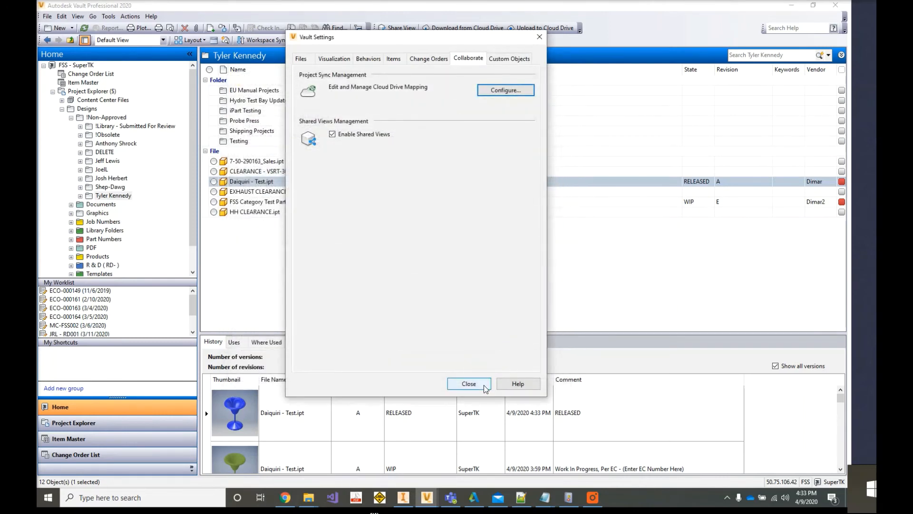
pyautogui.click(469, 384)
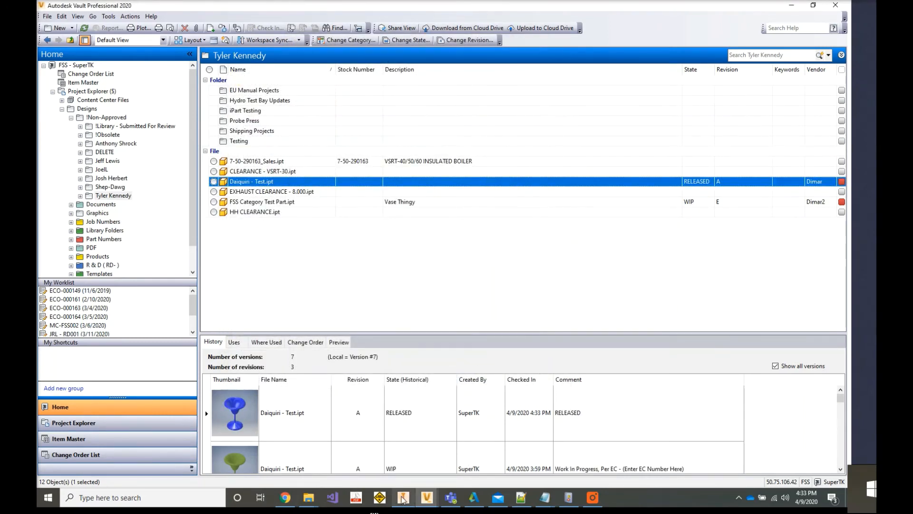
# - Switch to Inventor, check the Vendor field in the Project iProperties of Daiquiri - Test.ipt, and minimize Inventor
pyautogui.click(403, 497)
pyautogui.click(142, 5)
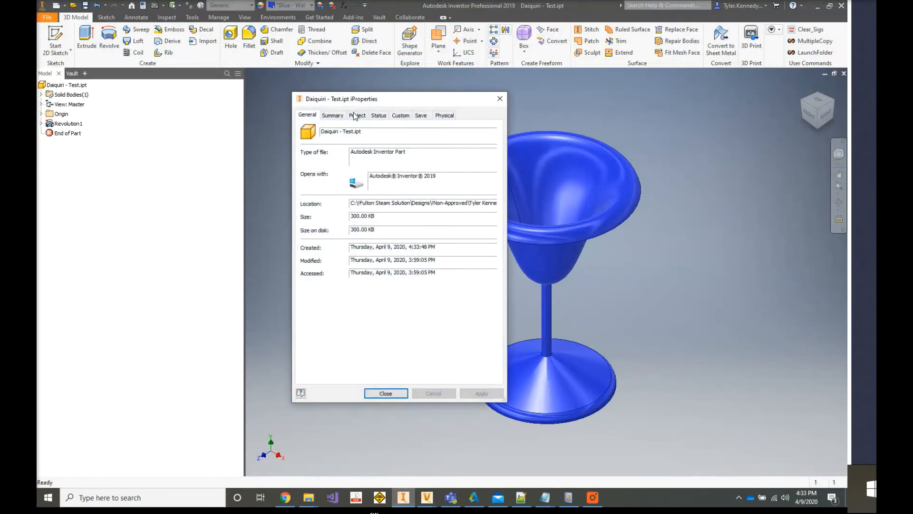
pyautogui.click(334, 115)
pyautogui.click(352, 116)
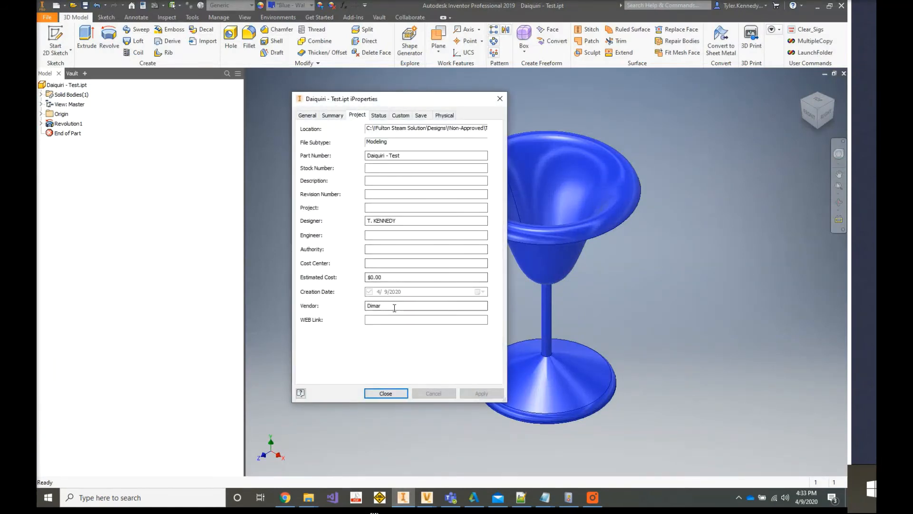
pyautogui.click(395, 393)
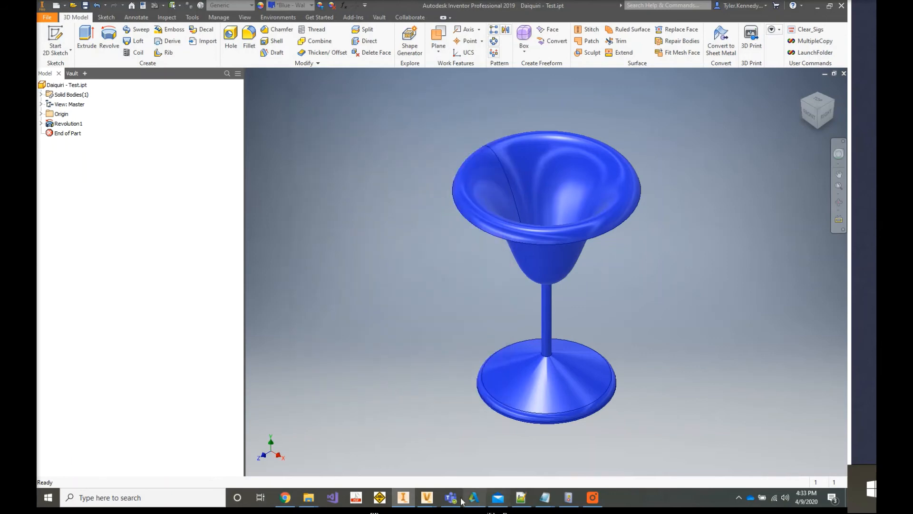
pyautogui.click(817, 6)
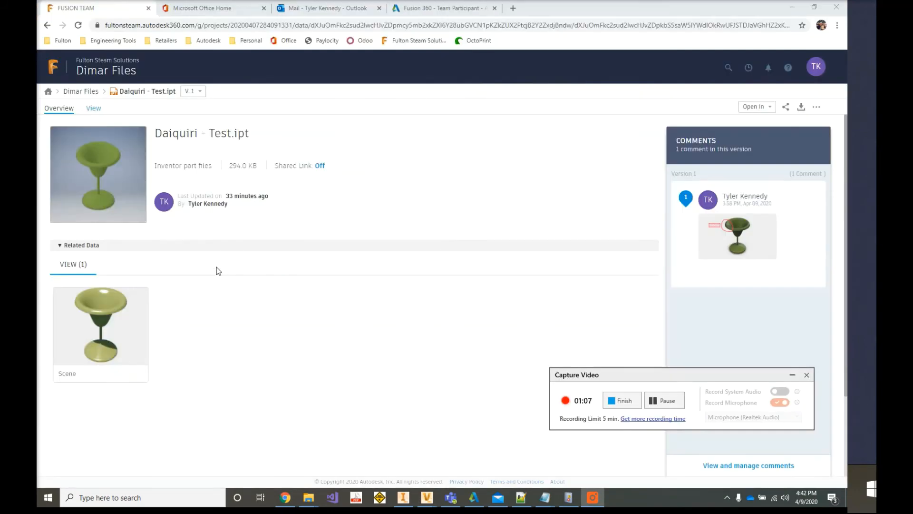
# - Reload the Dimar Files project from the Fusion Team project list and inspect the current Daiquiri - Test.ipt and its version list
pyautogui.click(48, 91)
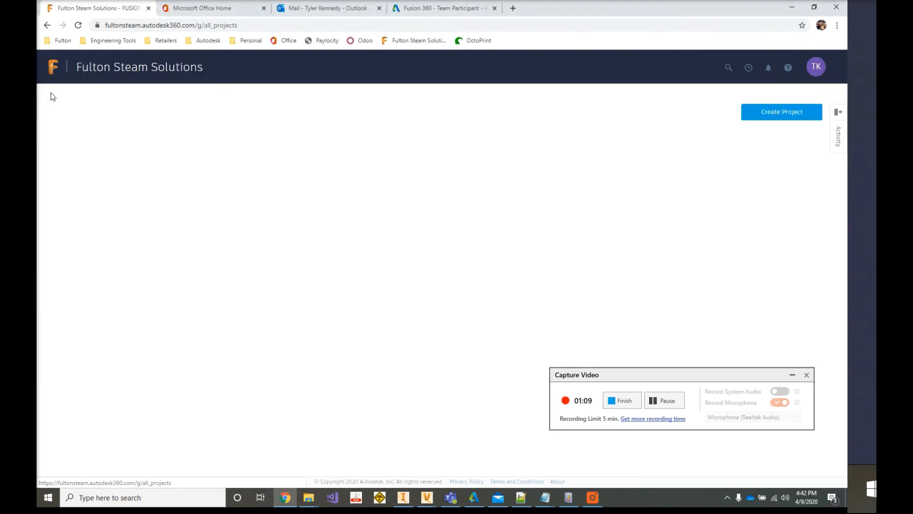
pyautogui.click(135, 256)
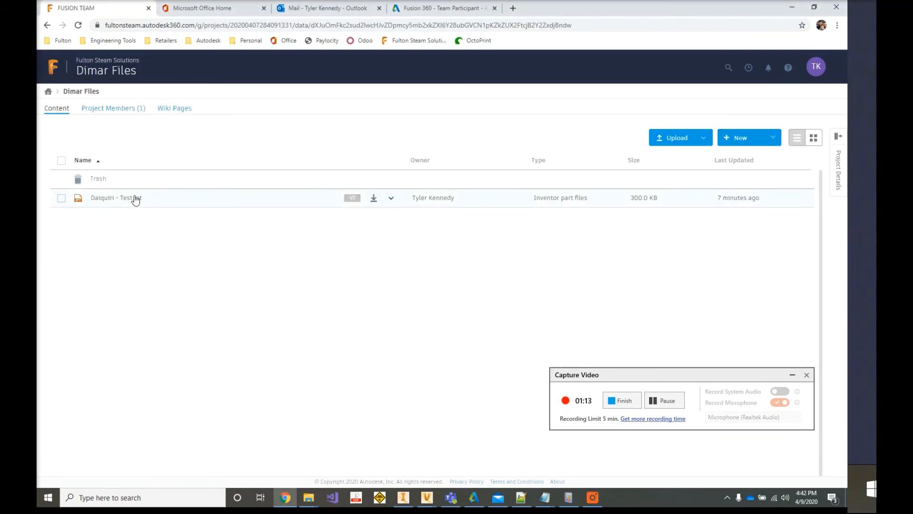
pyautogui.click(131, 199)
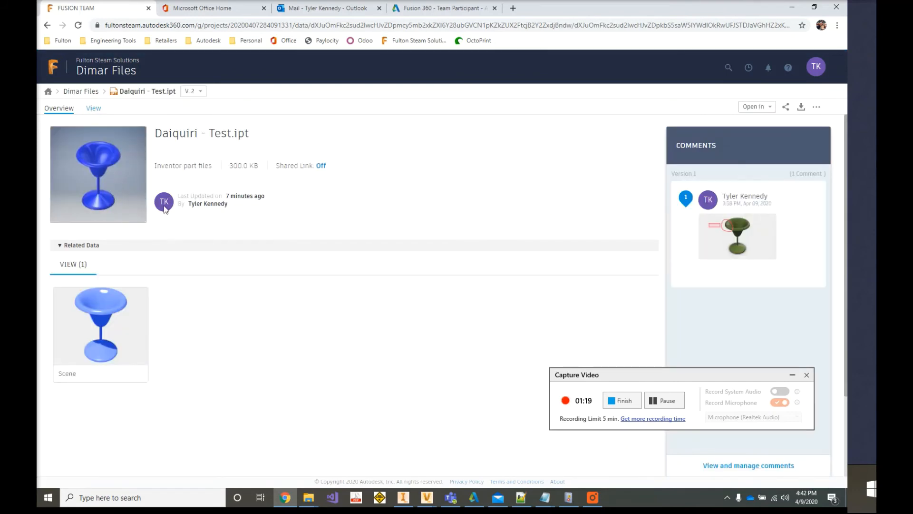
pyautogui.click(192, 91)
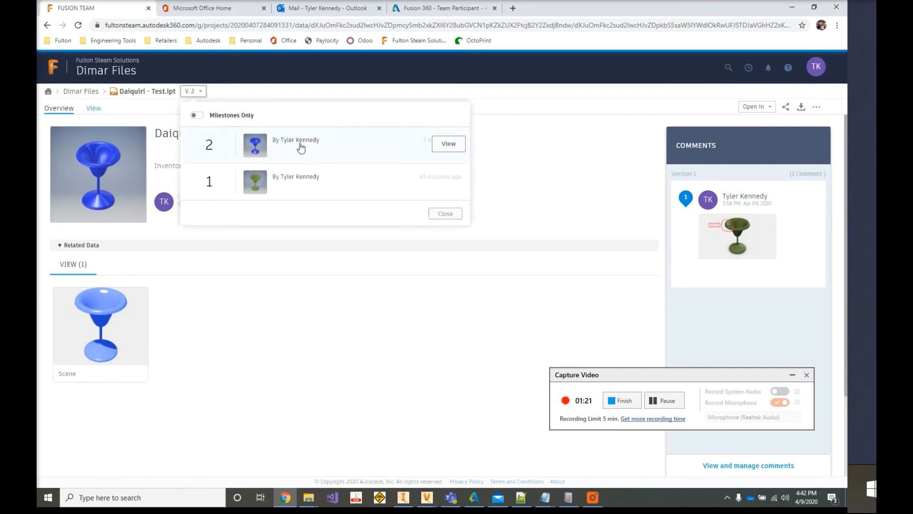
pyautogui.click(453, 216)
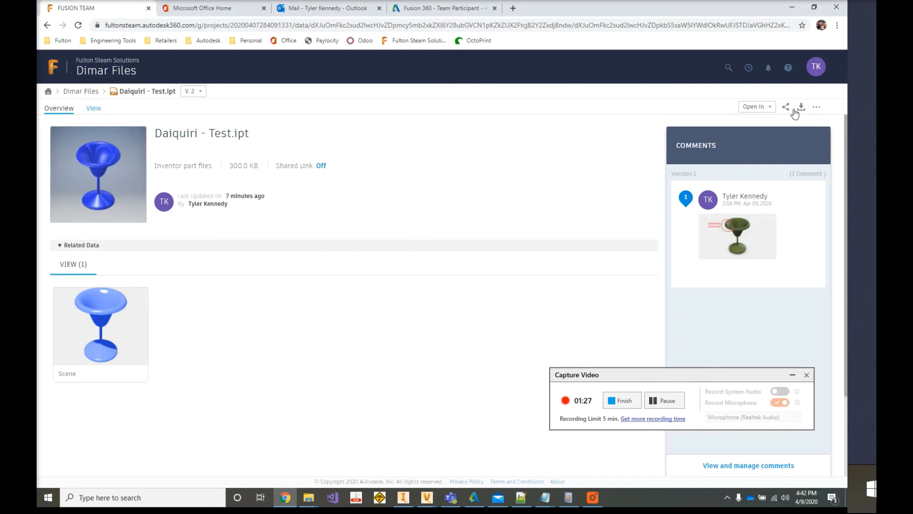
# - Turn on the shared link for Daiquiri - Test.ipt, review its email sharing options and close the sharing dialog
pyautogui.click(816, 107)
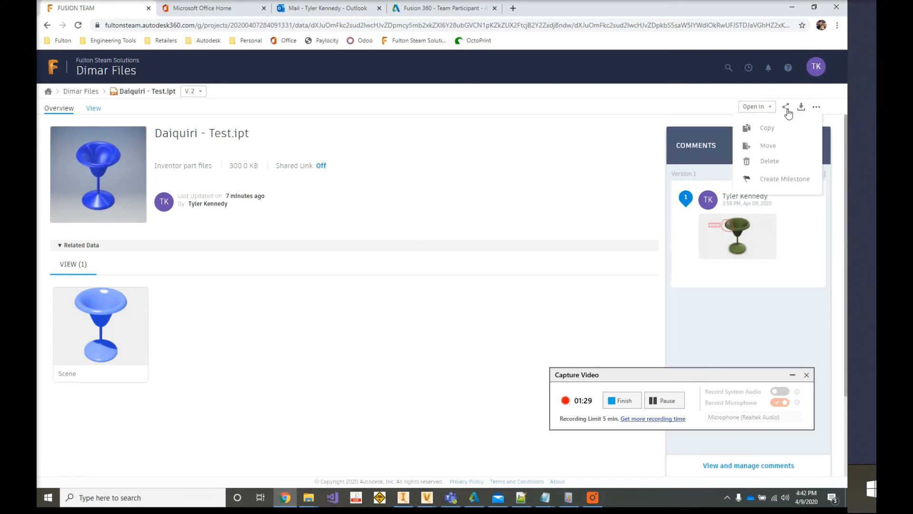
pyautogui.click(321, 167)
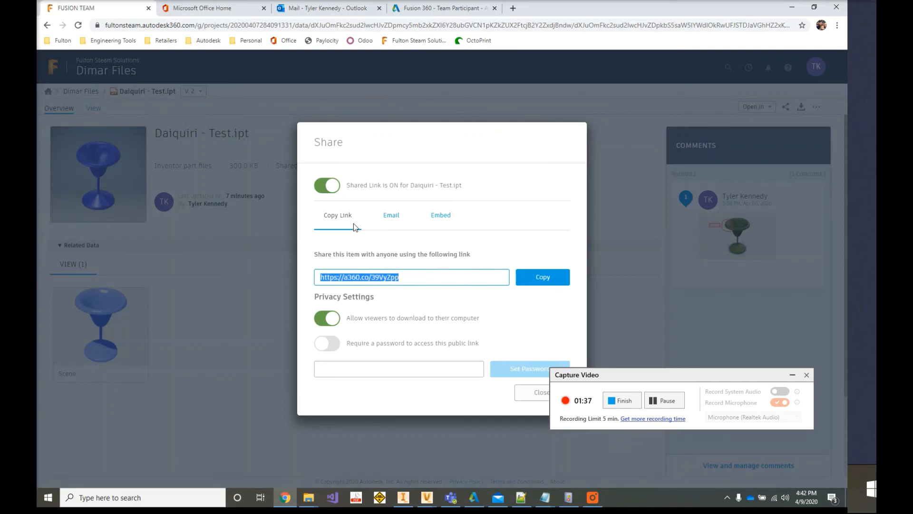
pyautogui.click(392, 219)
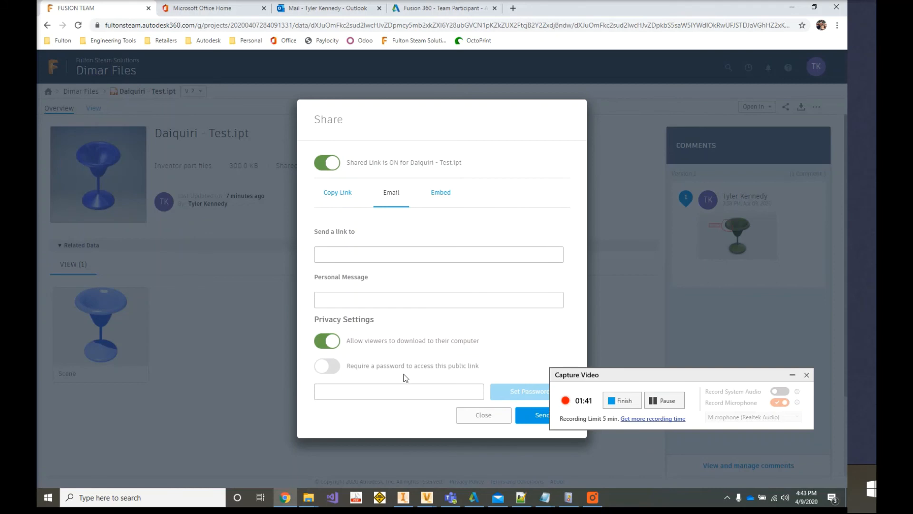
pyautogui.click(483, 415)
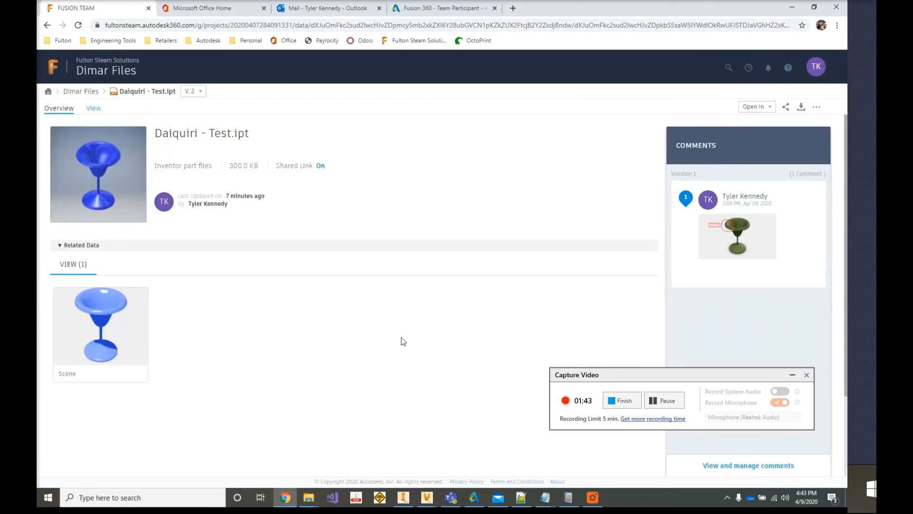
# - Examine the Fusion 360 vs. Fusion 360 - Team Participant comparison on the Autodesk website and dismiss the review pop-up
pyautogui.click(428, 9)
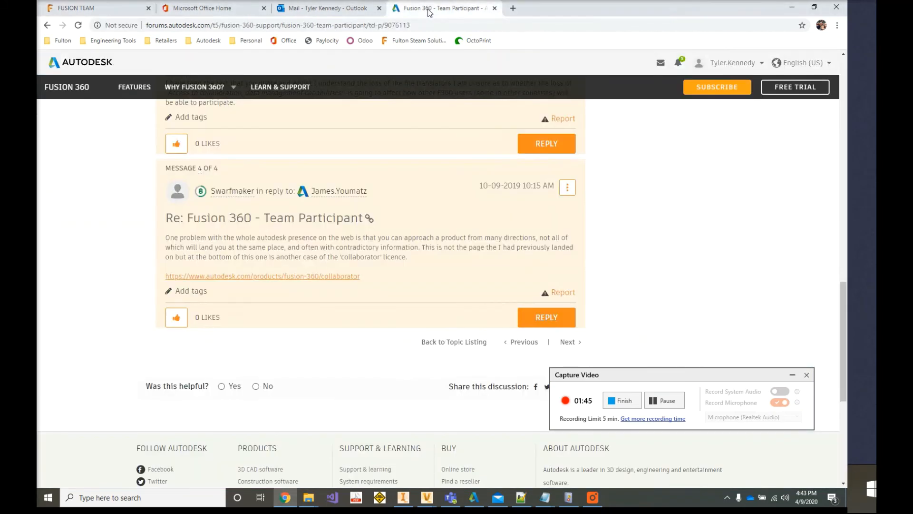
pyautogui.click(513, 8)
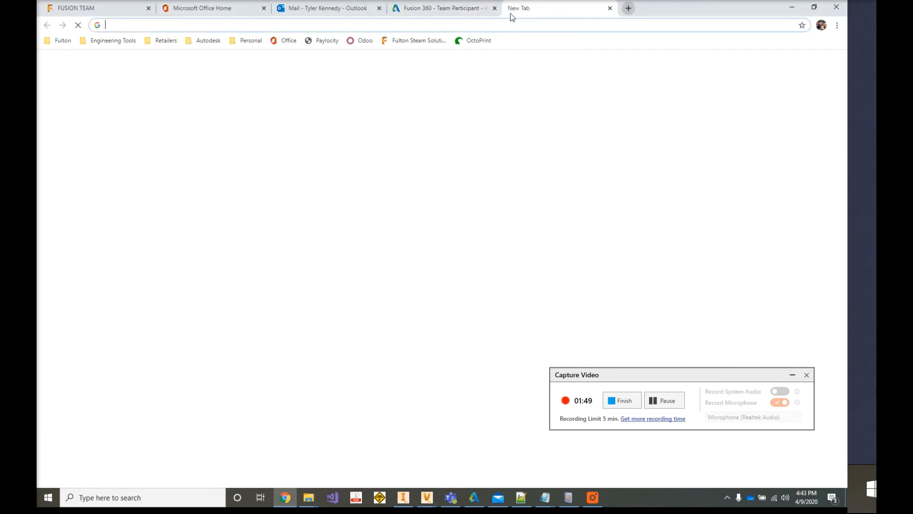
pyautogui.click(658, 397)
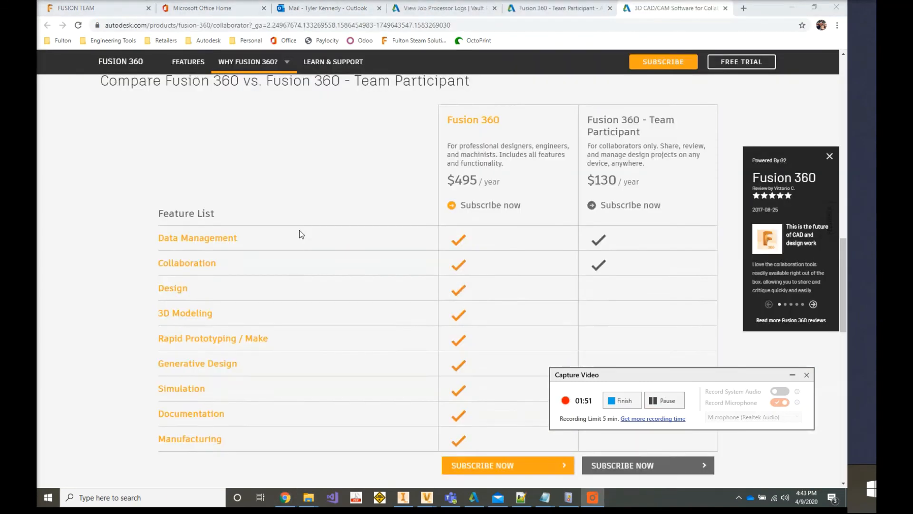
pyautogui.scroll(1, 300, 230)
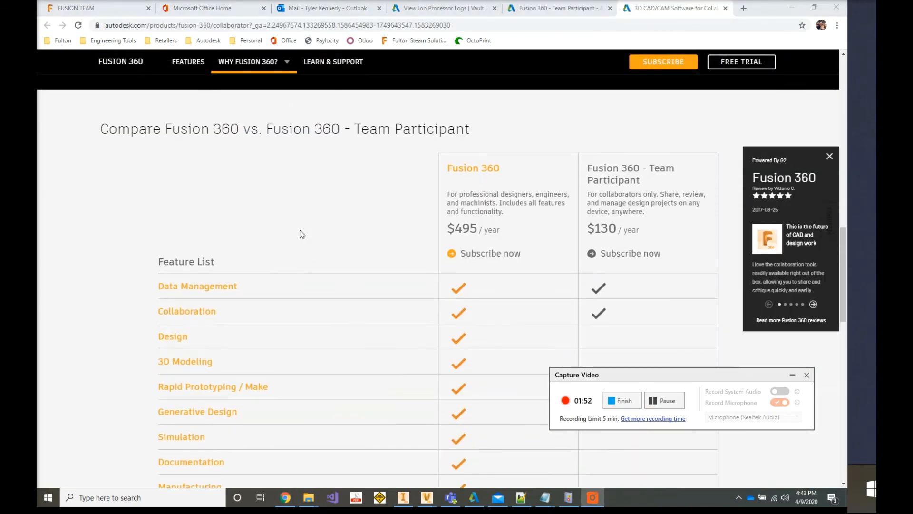
pyautogui.scroll(-2, 341, 223)
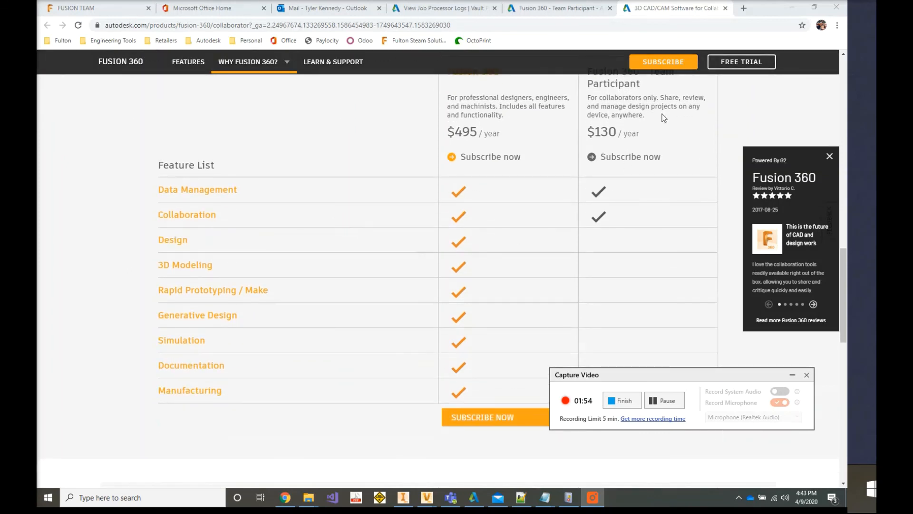
pyautogui.scroll(1, 629, 175)
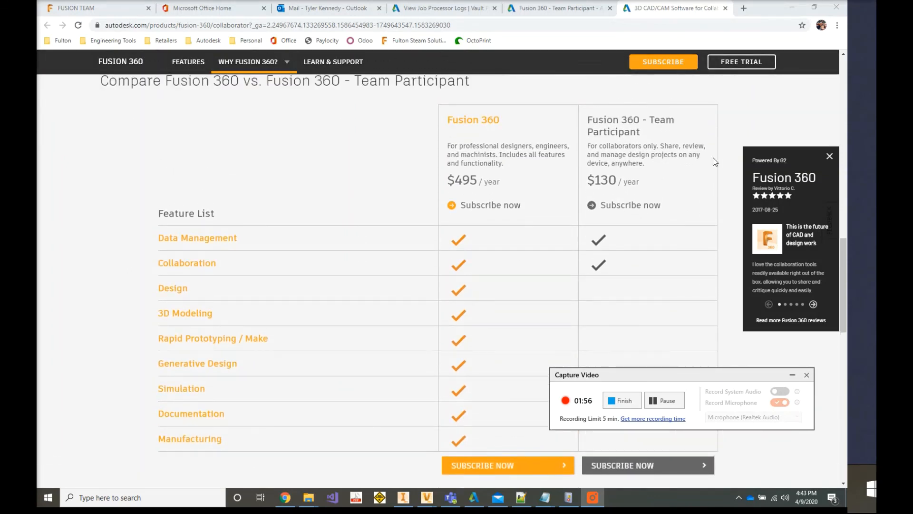
pyautogui.click(837, 156)
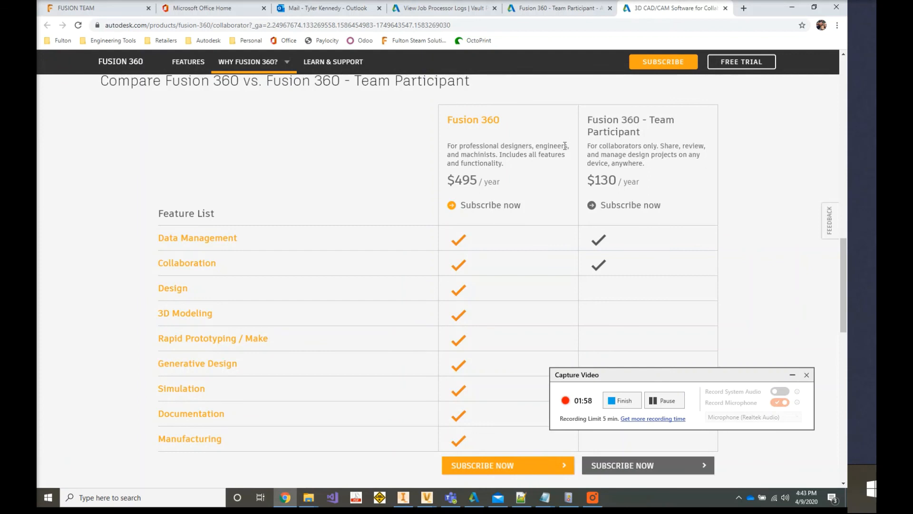